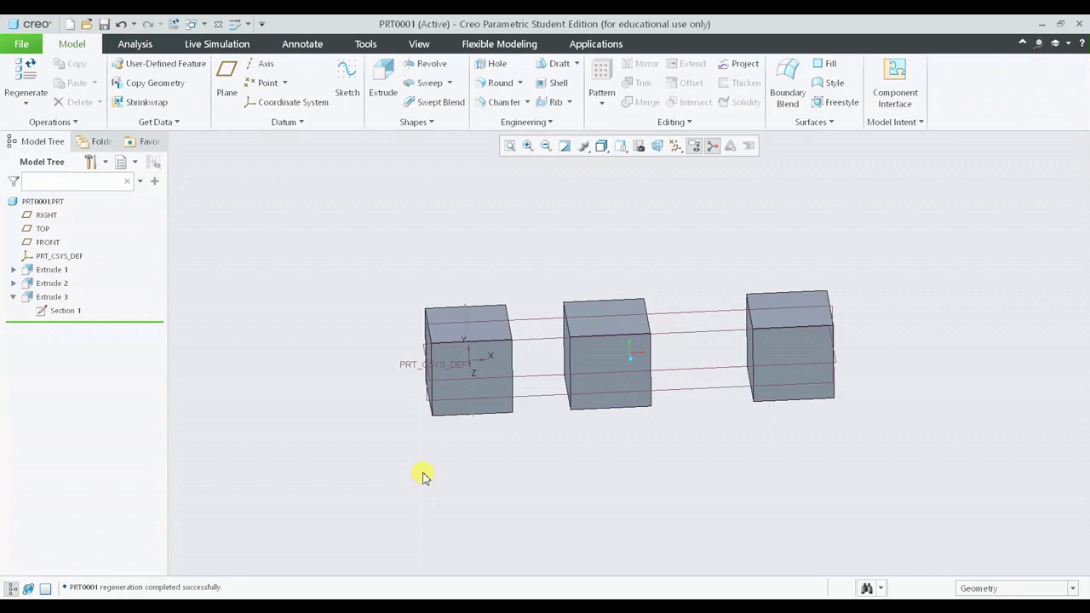
# Create a datum plane offset 30 above the TOP plane
pyautogui.moveTo(539, 296); pyautogui.dragTo(550, 269, button='middle')
pyautogui.scroll(-2, 435, 309)
pyautogui.moveTo(435, 309); pyautogui.dragTo(849, 269, button='middle')
pyautogui.moveTo(404, 233); pyautogui.dragTo(455, 384, button='middle')
pyautogui.click(226, 85)
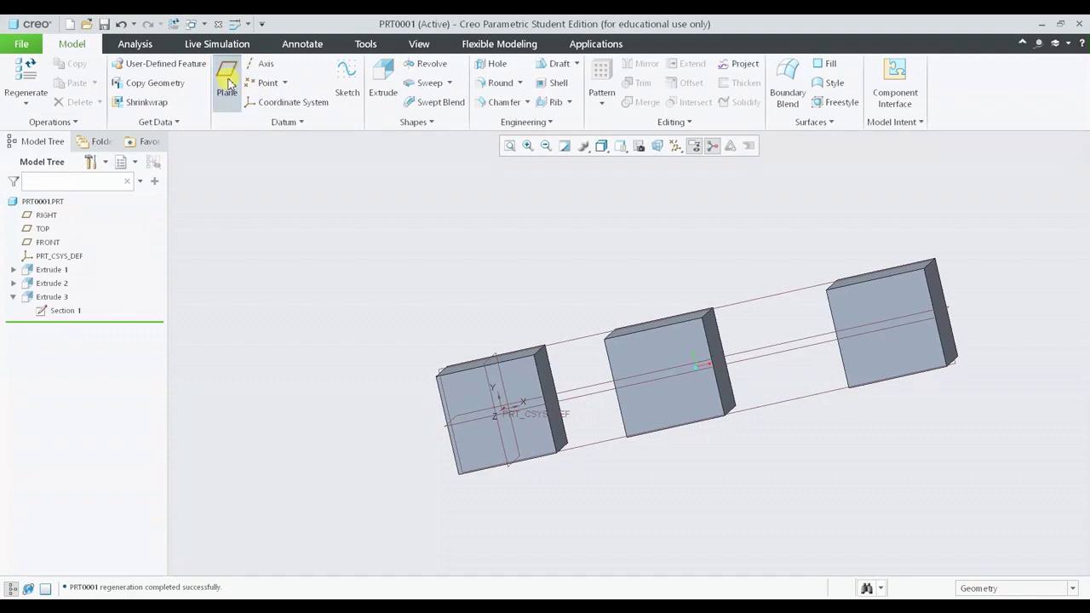
pyautogui.click(587, 399)
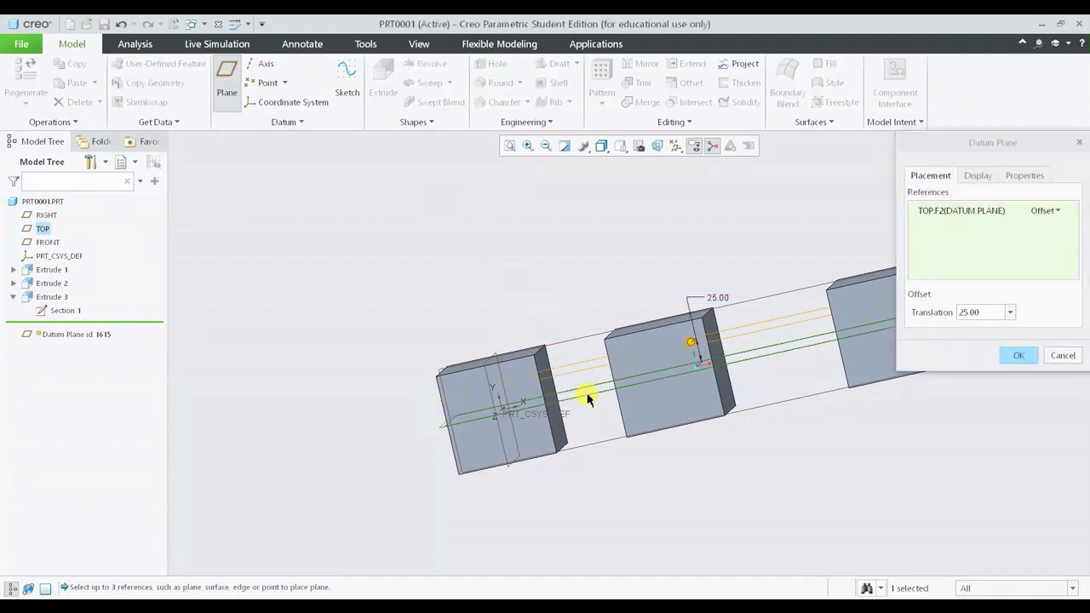
pyautogui.moveTo(766, 331); pyautogui.dragTo(803, 316, button='middle')
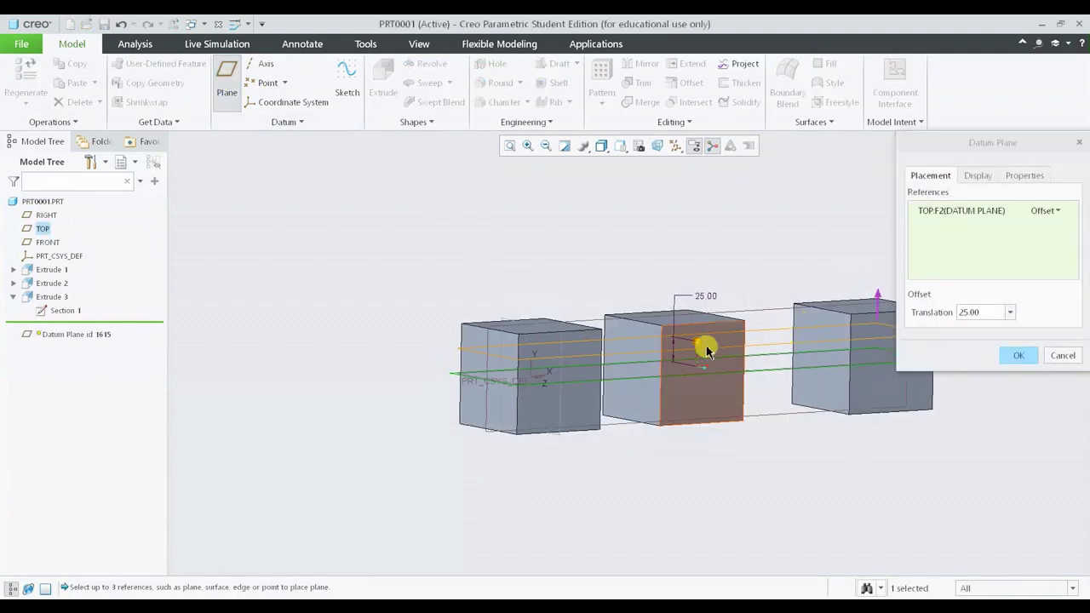
pyautogui.moveTo(693, 341); pyautogui.dragTo(701, 339)
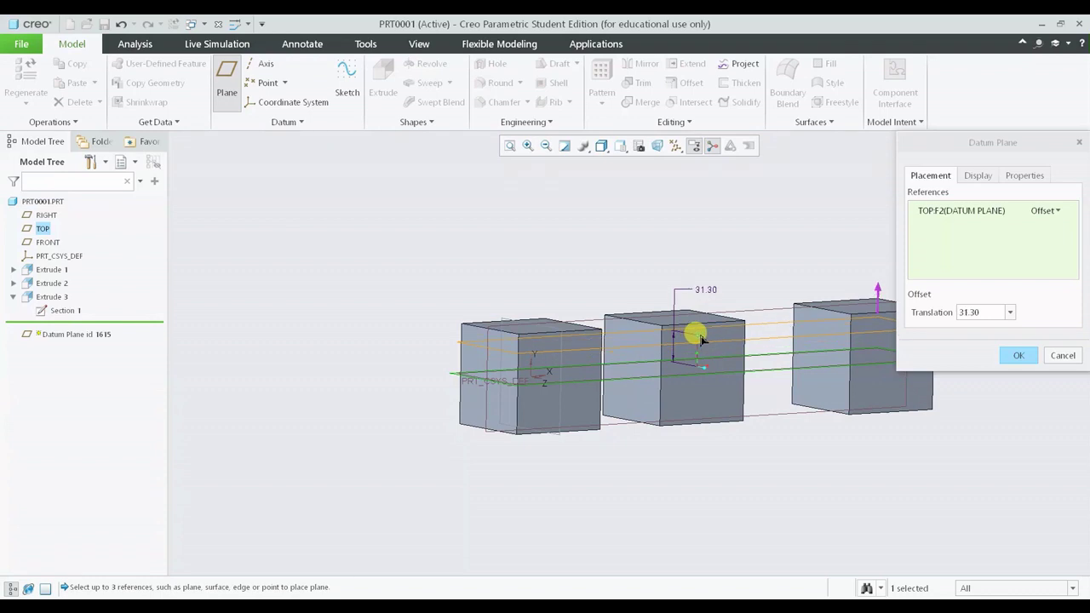
pyautogui.doubleClick(981, 313)
pyautogui.write('30')
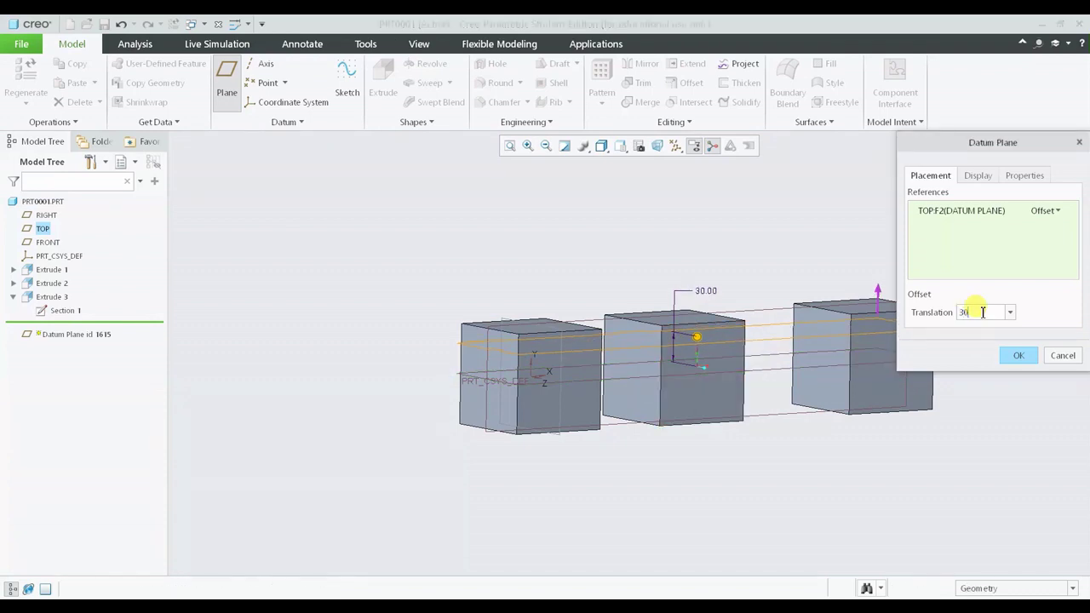
pyautogui.press('Return')
pyautogui.click(1017, 357)
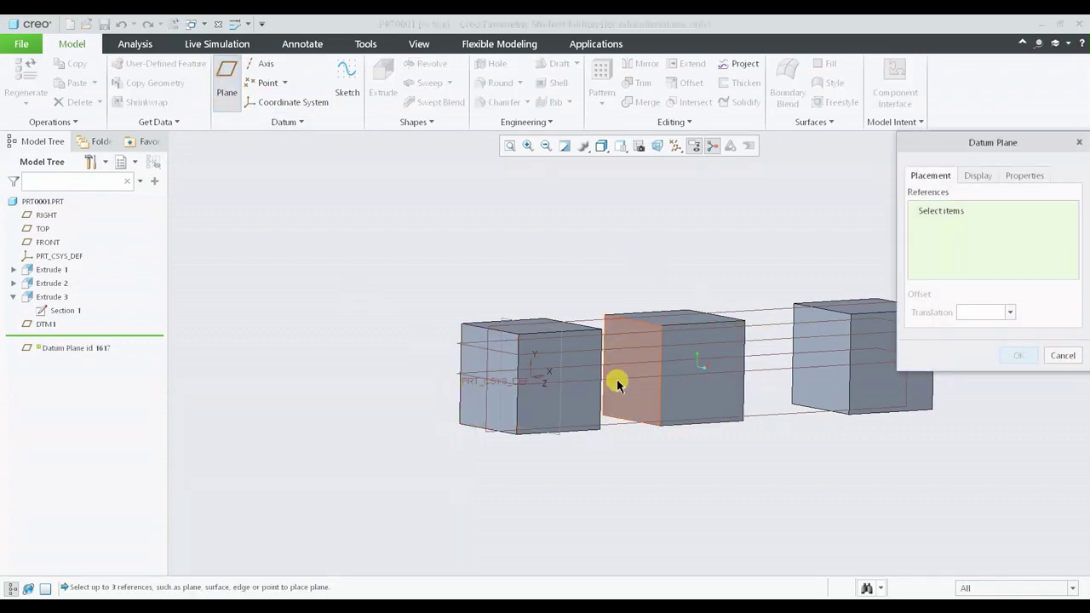
# Create a second datum plane offset 30 below the TOP plane
pyautogui.moveTo(616, 382); pyautogui.dragTo(596, 377, button='middle')
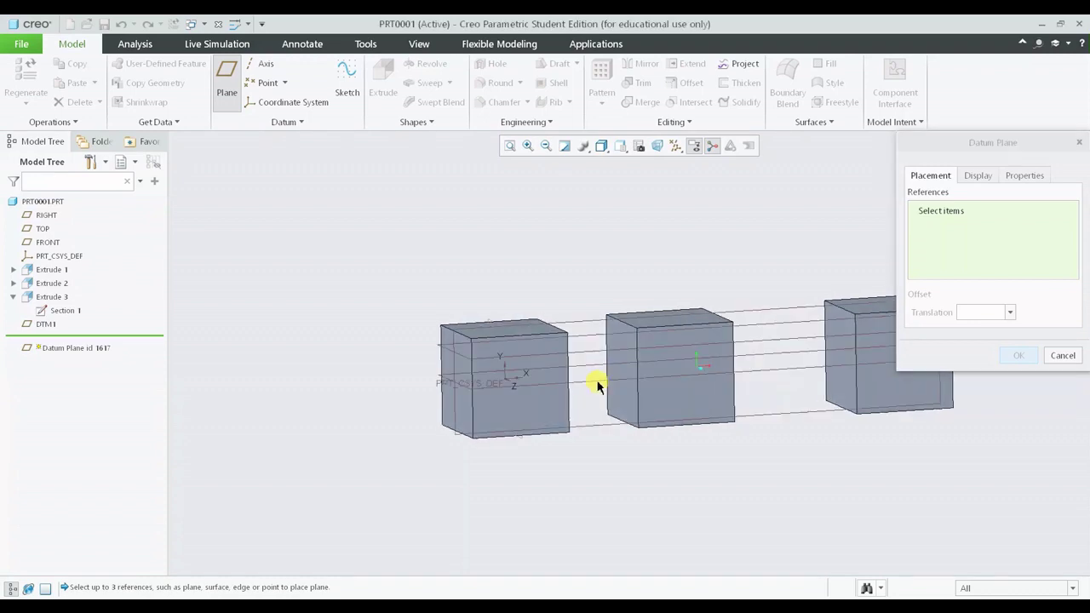
pyautogui.click(696, 334)
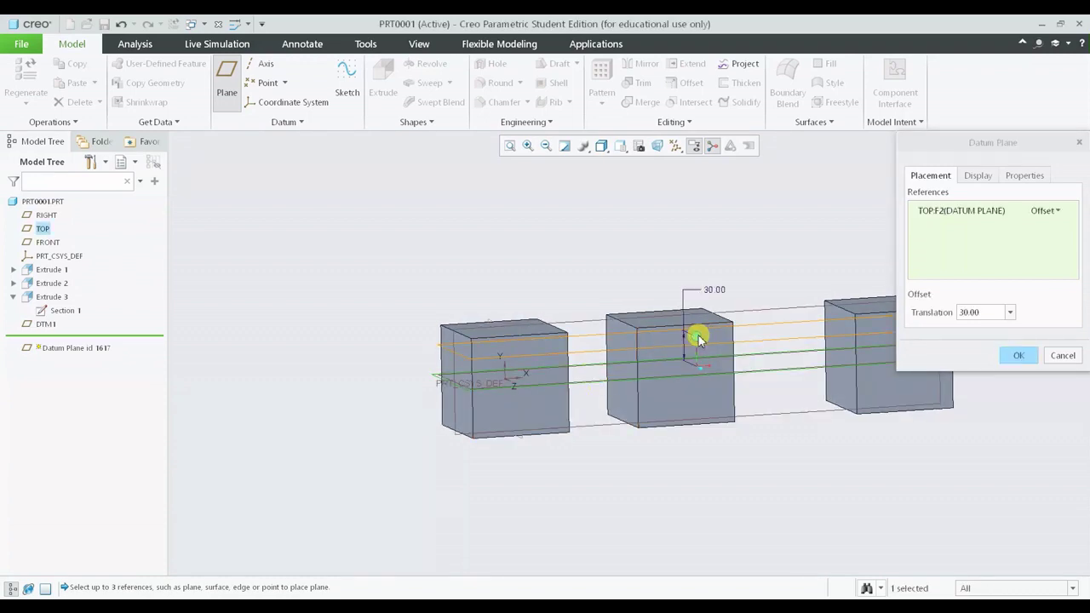
pyautogui.moveTo(698, 363); pyautogui.dragTo(696, 401)
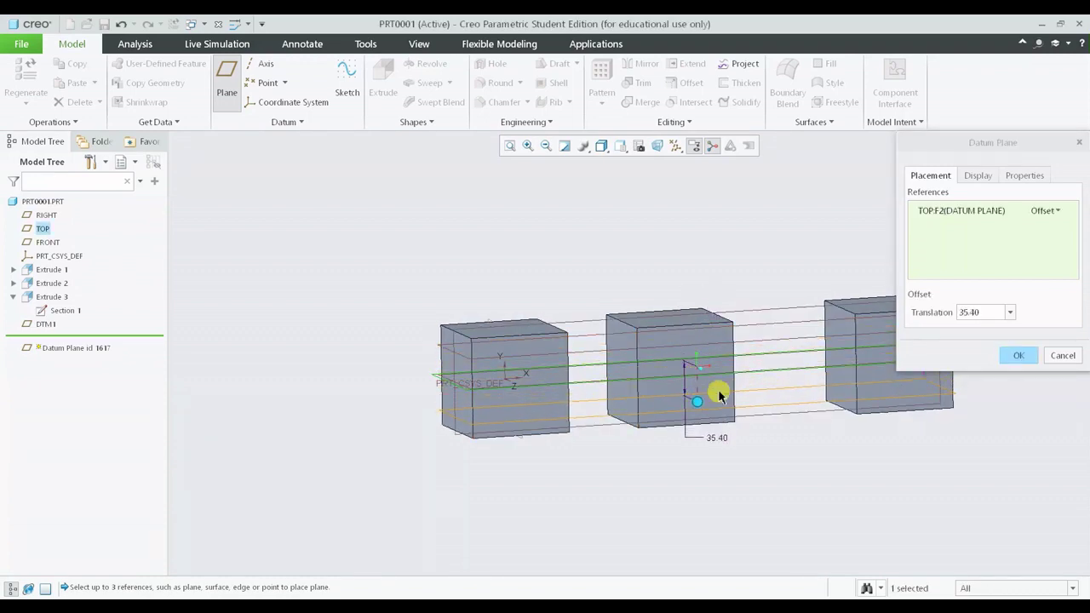
pyautogui.click(980, 313)
pyautogui.doubleClick(981, 312)
pyautogui.write('30')
pyautogui.press('Return')
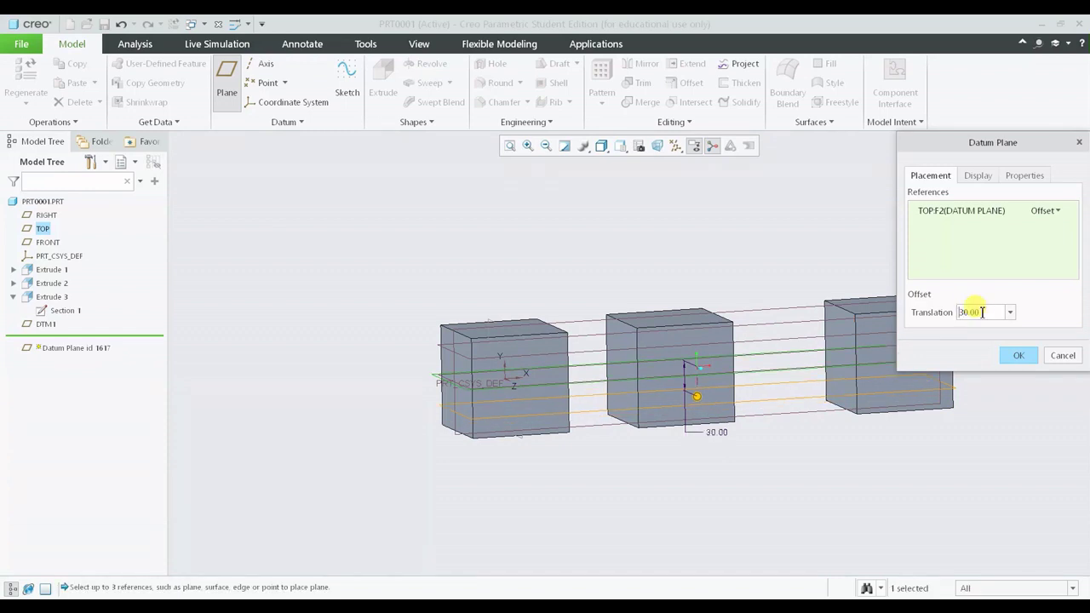
pyautogui.click(1017, 356)
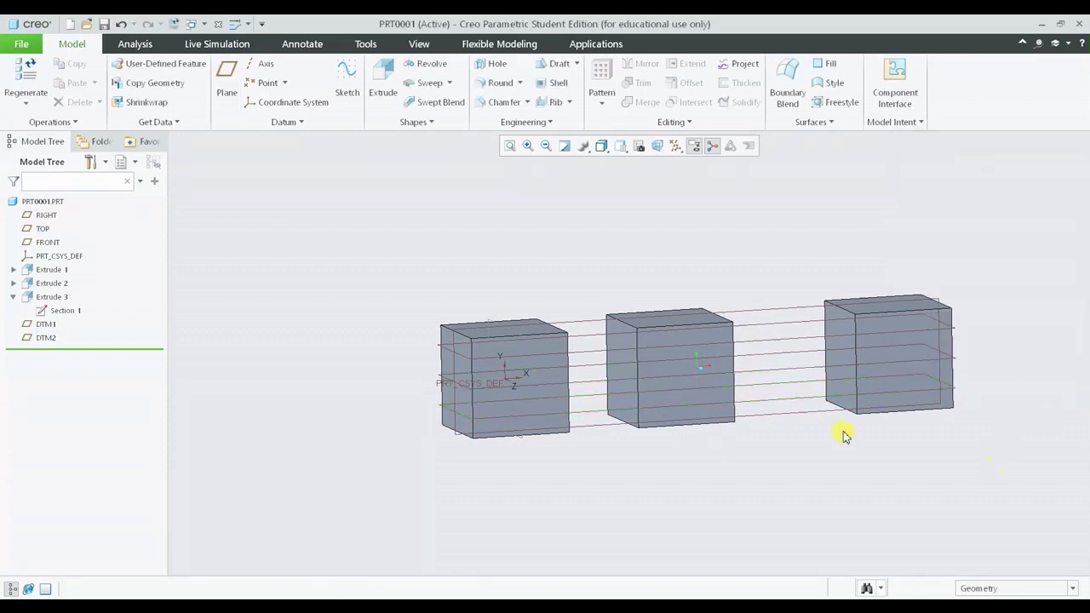
# Start a Draft and choose the four side faces of the block at the coordinate system as draft surfaces
pyautogui.moveTo(839, 433); pyautogui.dragTo(859, 404, button='middle')
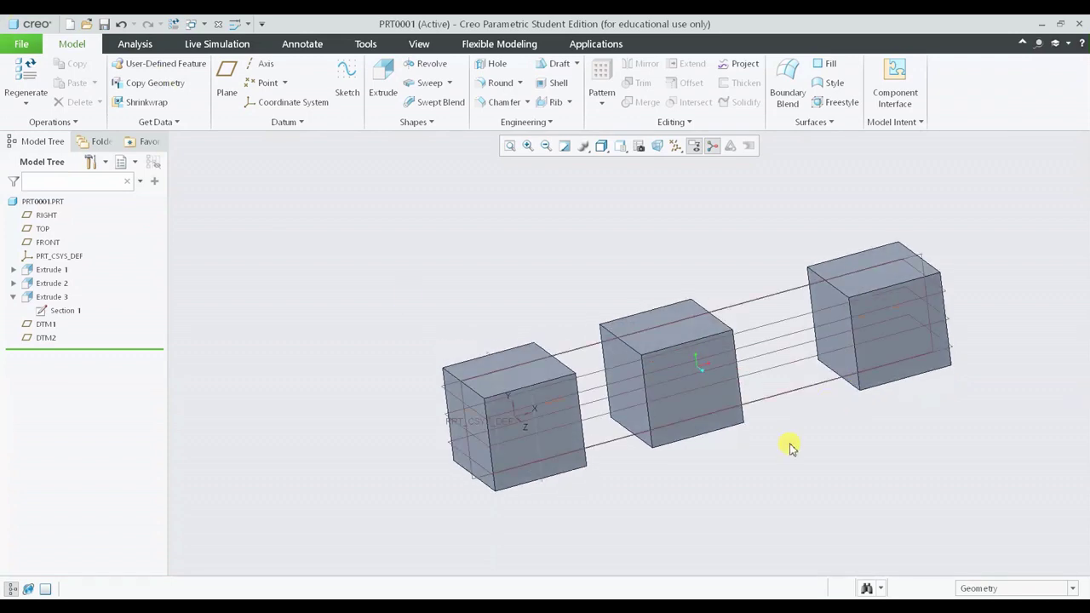
pyautogui.keyDown('shift'); pyautogui.moveTo(704, 416); pyautogui.dragTo(684, 423, button='middle'); pyautogui.keyUp('shift')
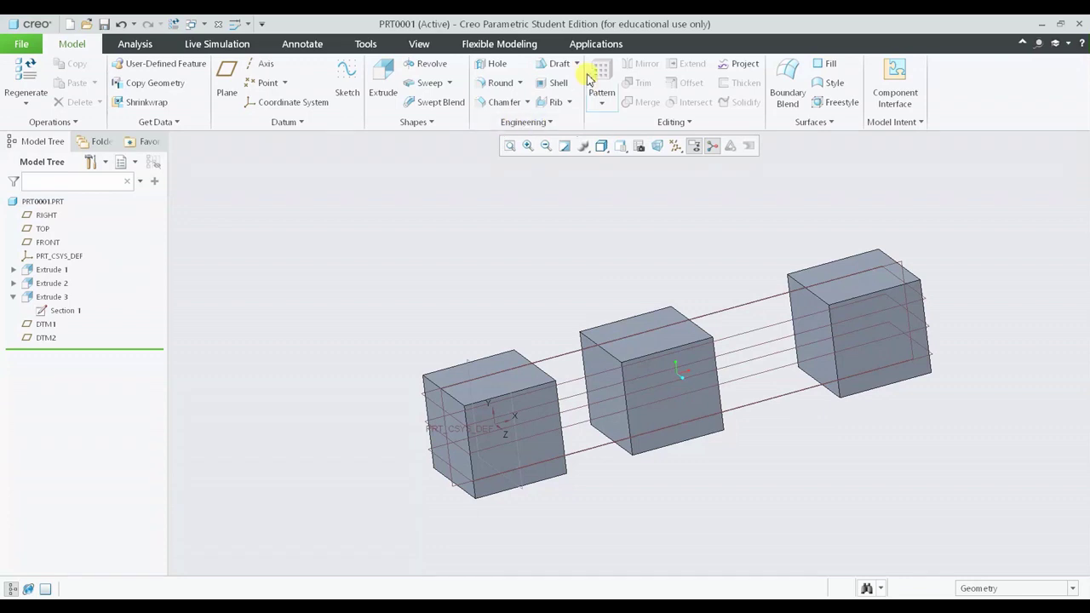
pyautogui.click(562, 71)
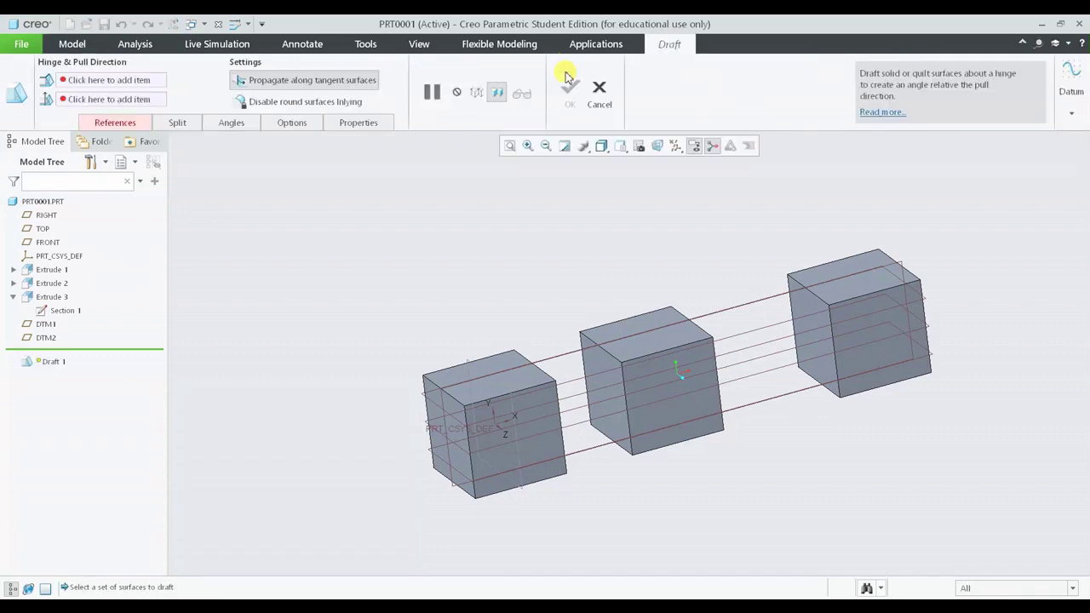
pyautogui.rightClick(418, 212)
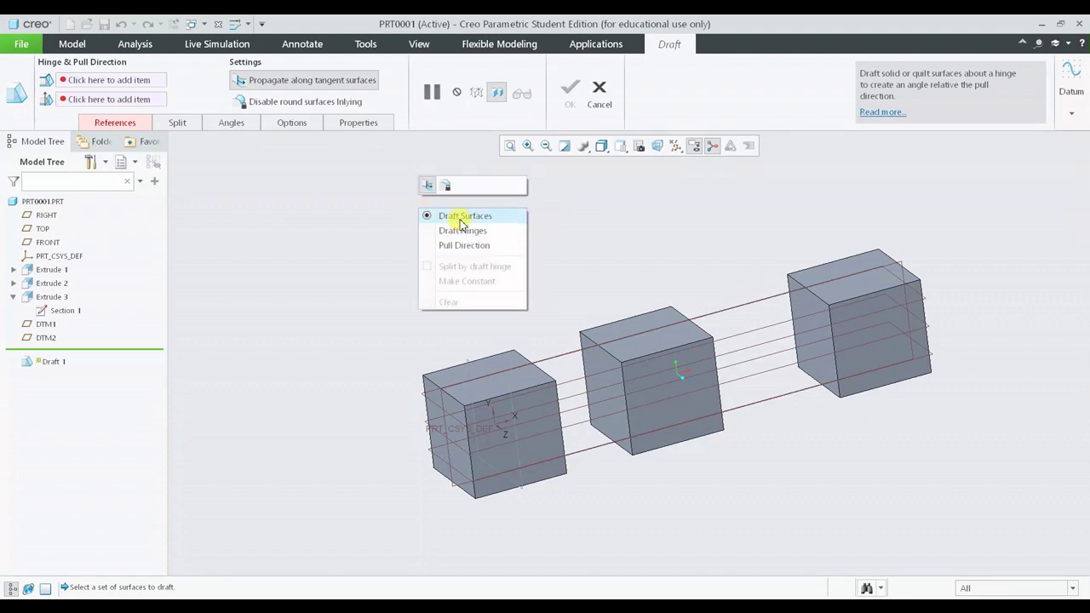
pyautogui.click(332, 337)
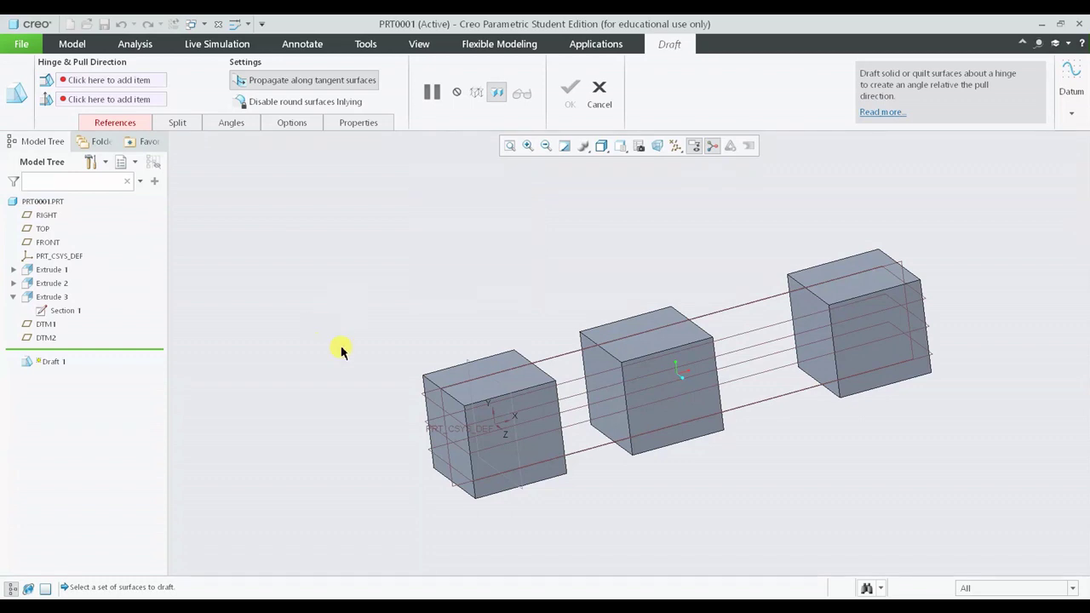
pyautogui.click(447, 432)
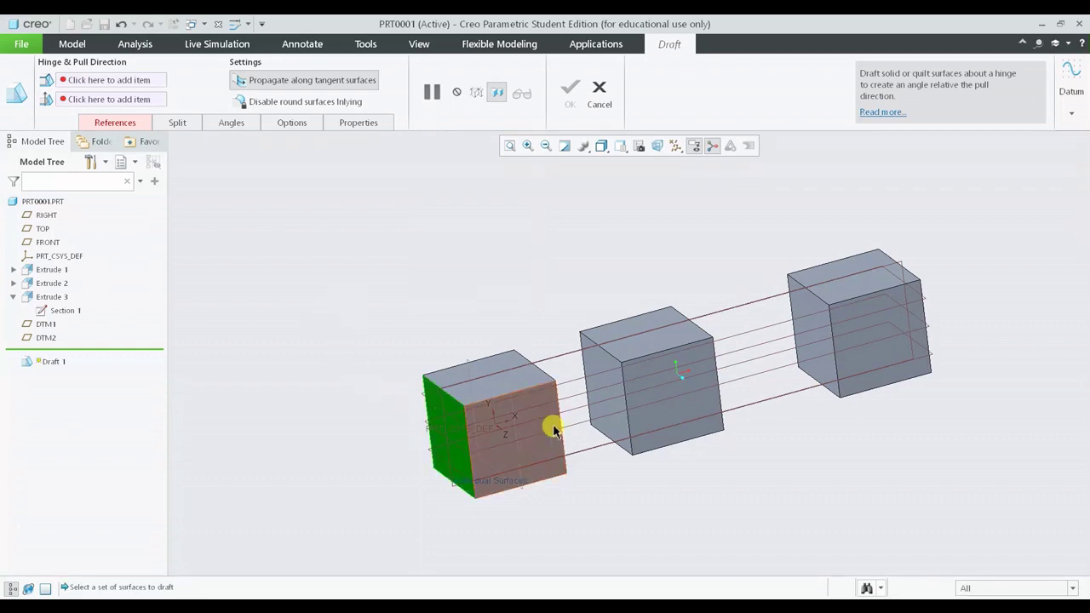
pyautogui.moveTo(671, 440); pyautogui.dragTo(785, 478, button='middle')
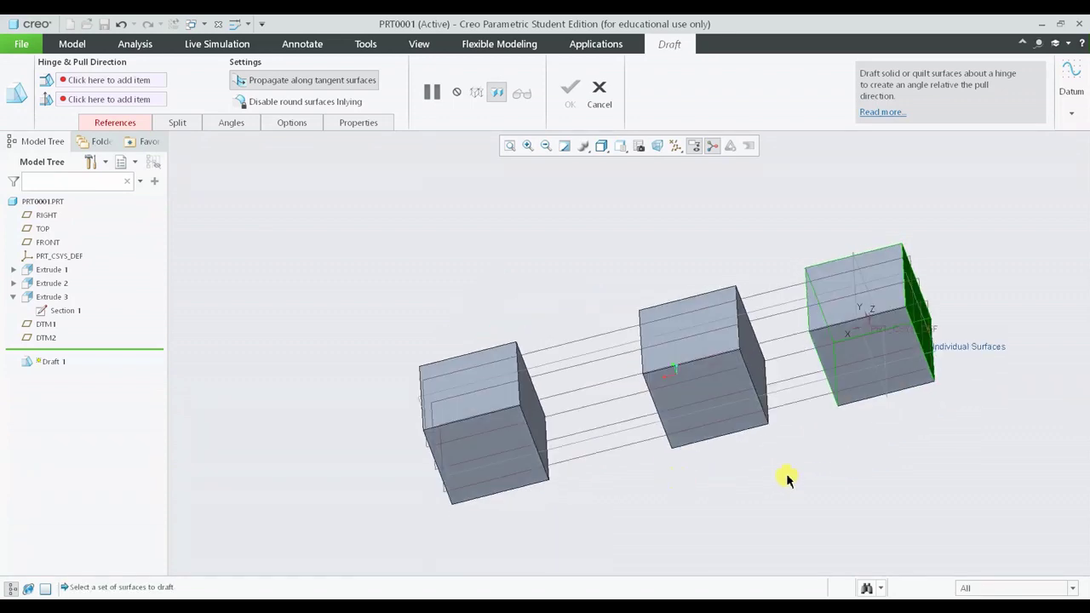
pyautogui.click(868, 363)
pyautogui.moveTo(539, 319); pyautogui.dragTo(751, 305, button='middle')
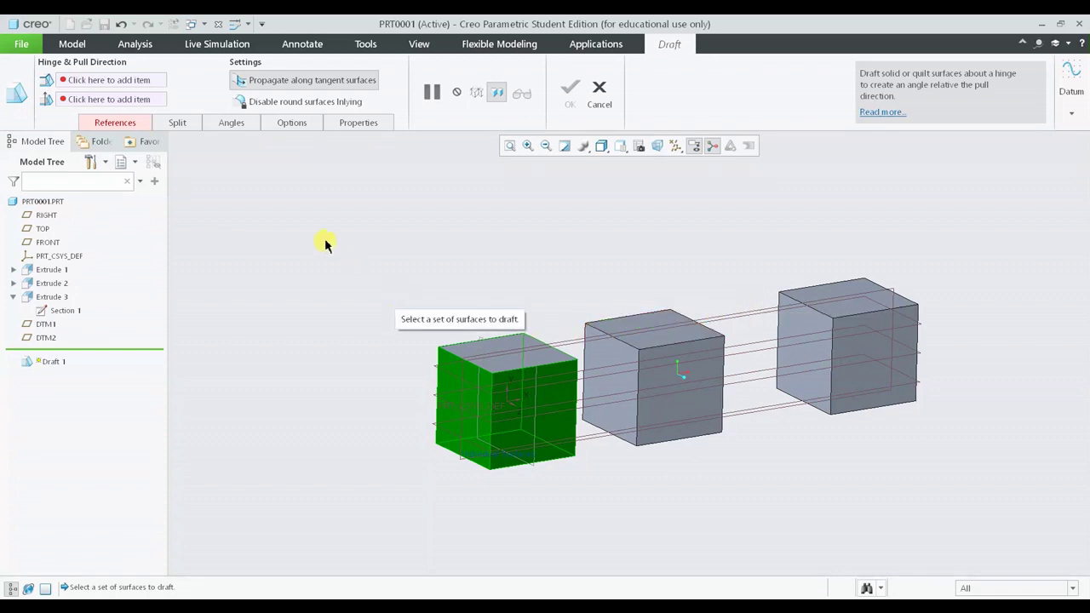
# Define the upper offset plane DTM1 as the draft hinge
pyautogui.rightClick(253, 230)
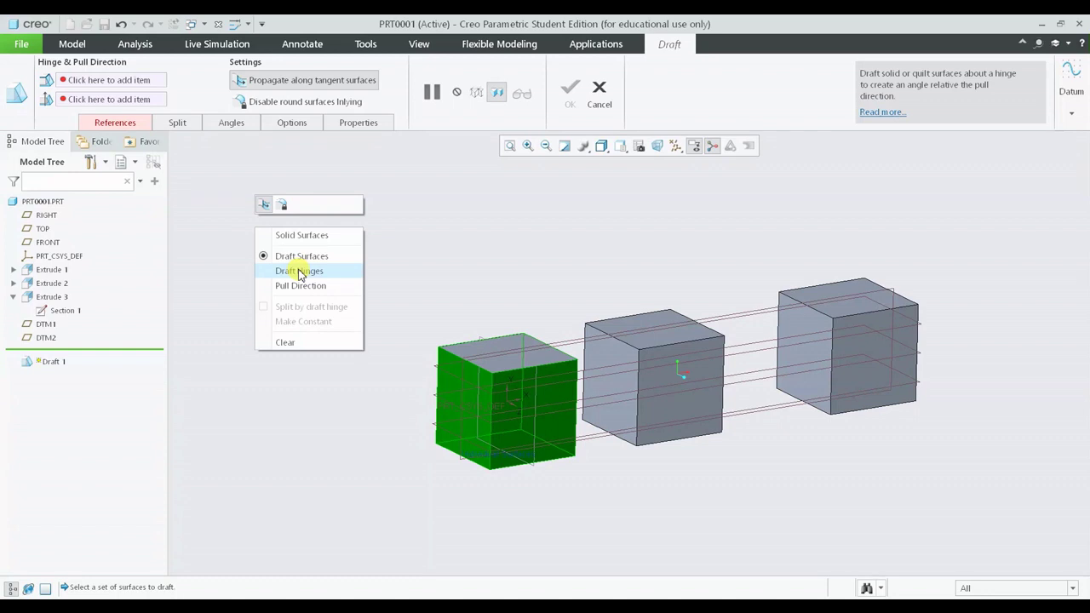
pyautogui.click(299, 270)
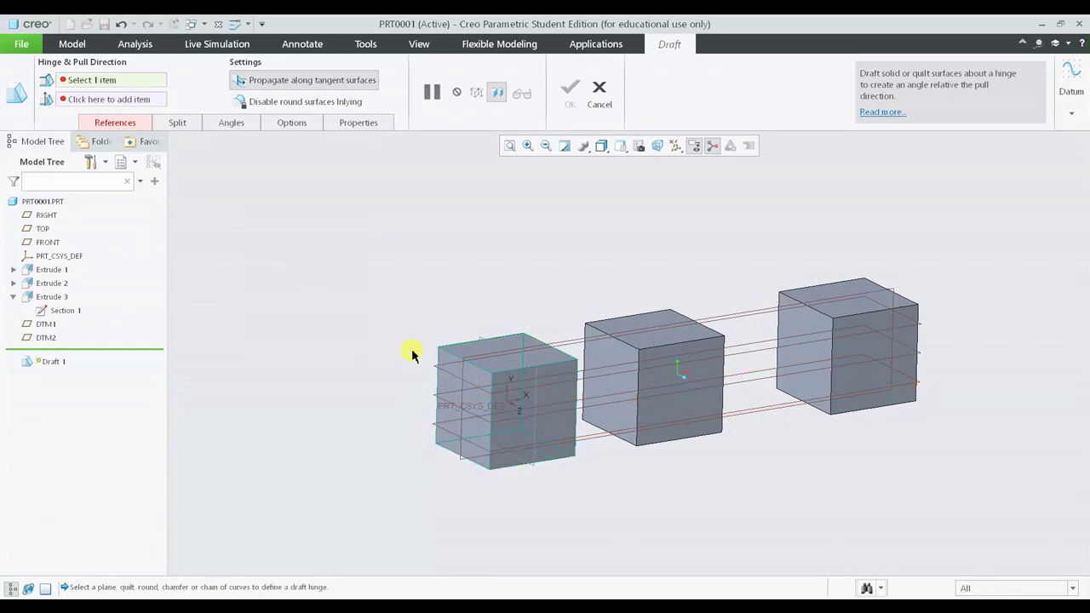
pyautogui.scroll(-6, 417, 356)
pyautogui.scroll(-2, 451, 387)
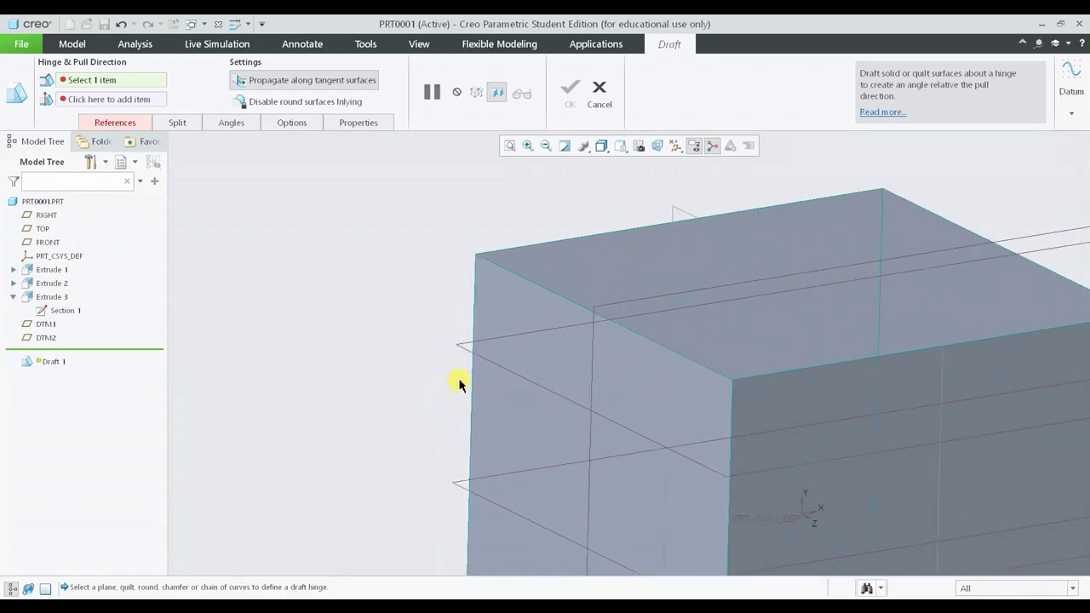
pyautogui.click(464, 355)
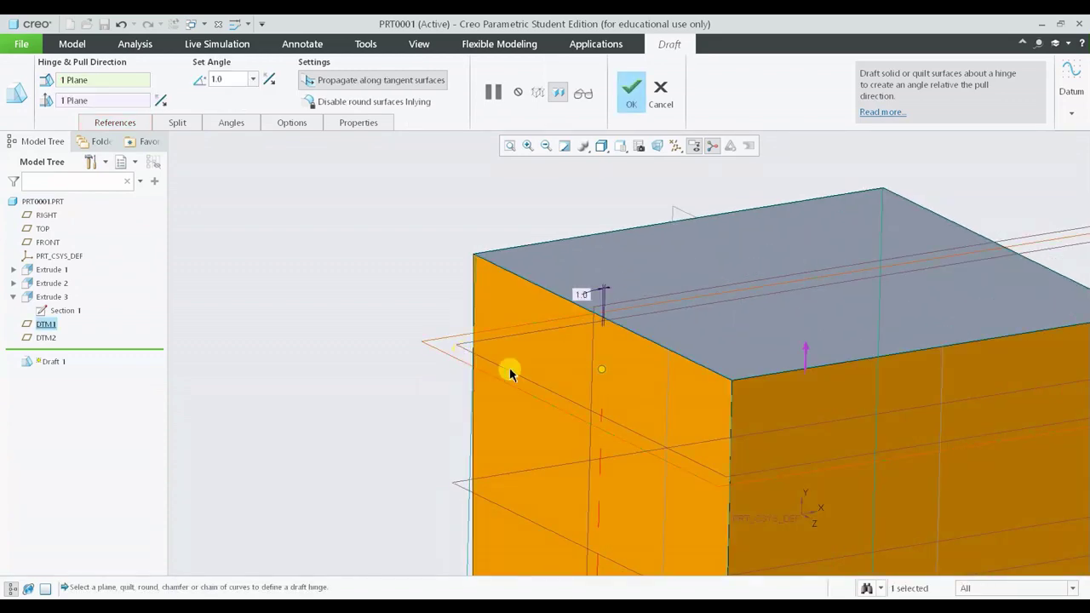
# Increase the draft angle to 8 degrees and reverse the pull direction so it points downward
pyautogui.scroll(5, 511, 371)
pyautogui.moveTo(511, 375); pyautogui.dragTo(556, 383, button='middle')
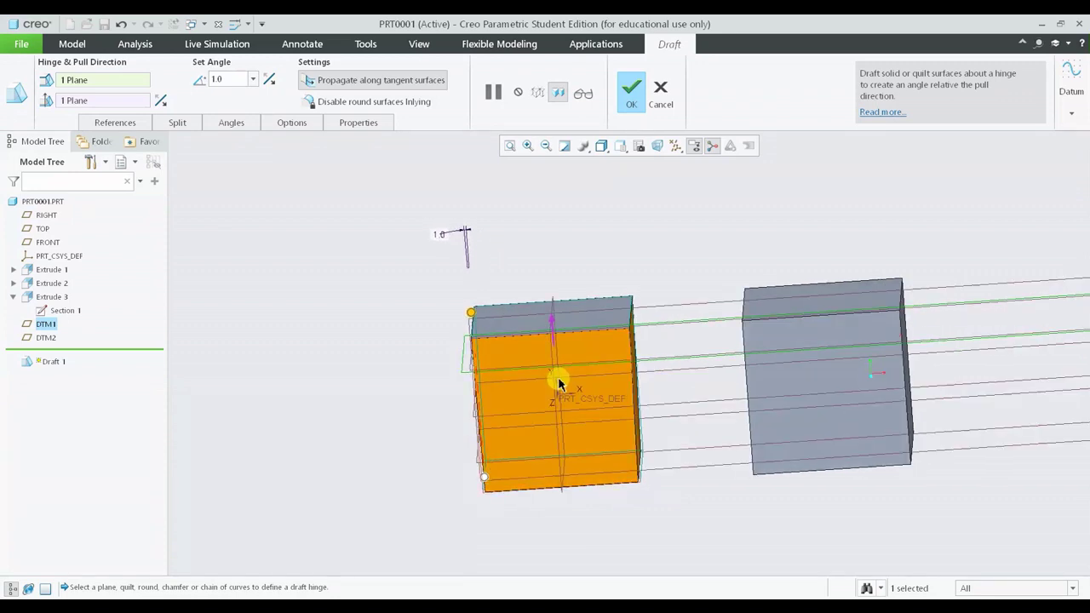
pyautogui.moveTo(472, 317); pyautogui.dragTo(468, 320)
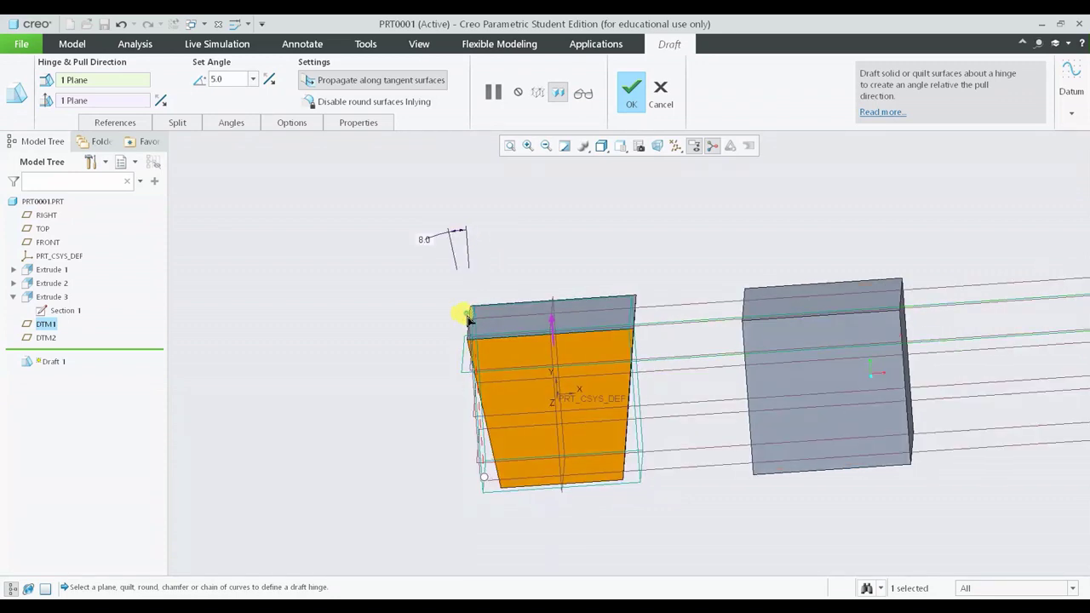
pyautogui.click(167, 103)
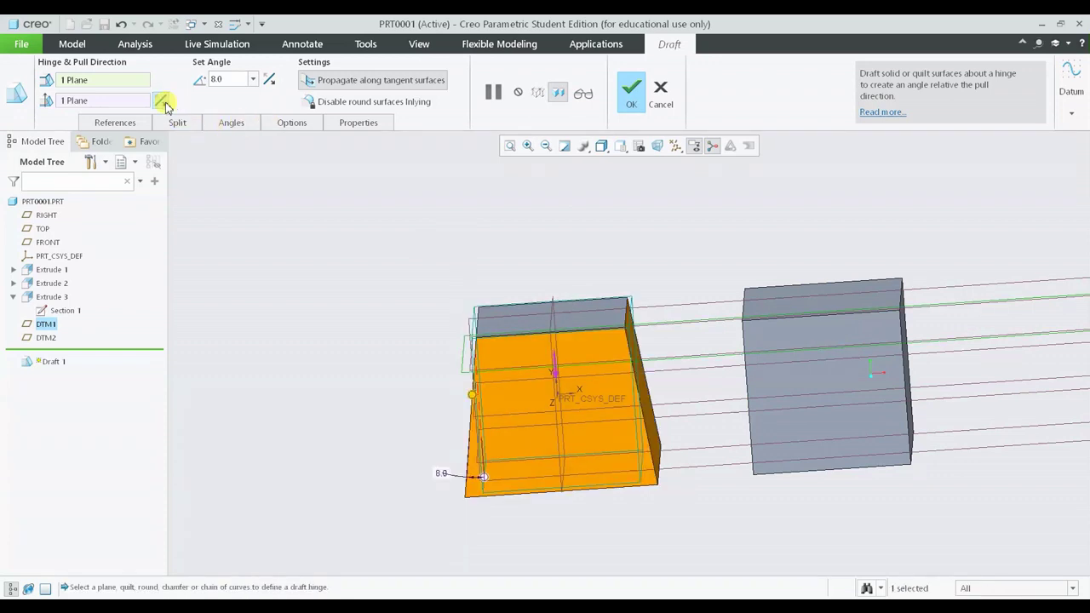
pyautogui.moveTo(674, 418)
pyautogui.mouseDown(button='middle')
pyautogui.moveTo(689, 370)
pyautogui.moveTo(681, 400)
pyautogui.mouseUp(button='middle')
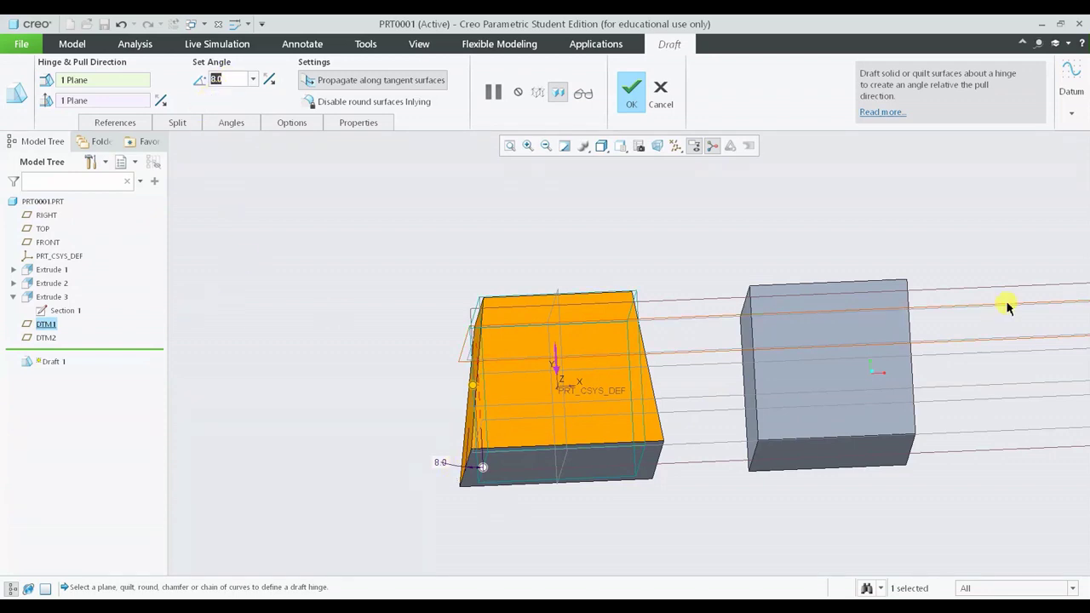
# Set the draft angle to 15 degrees and complete the draft on the first block
pyautogui.write('15')
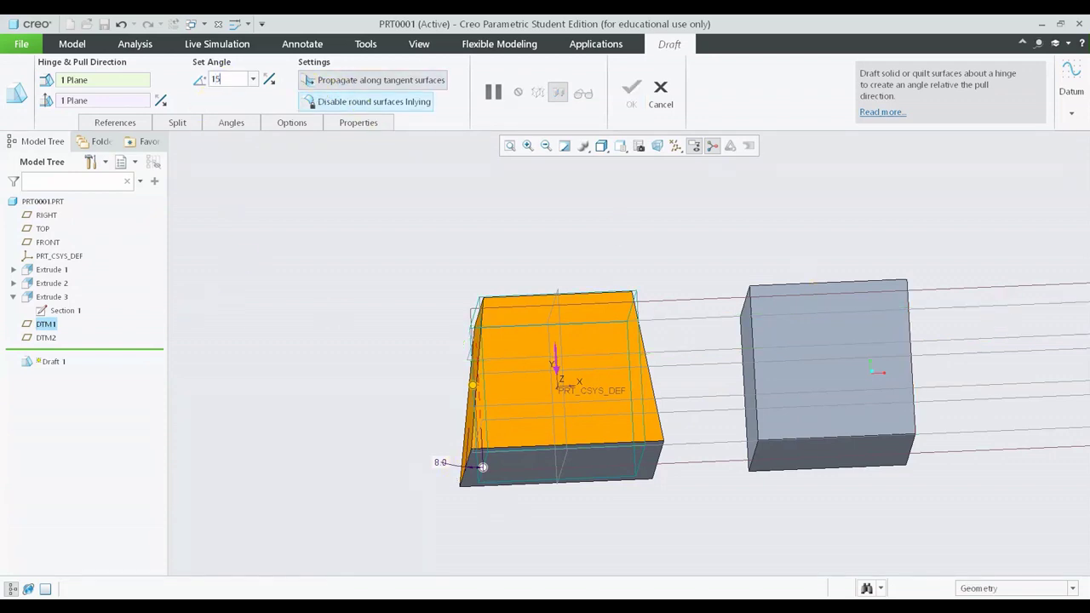
pyautogui.press('Return')
pyautogui.moveTo(627, 287); pyautogui.dragTo(646, 320, button='middle')
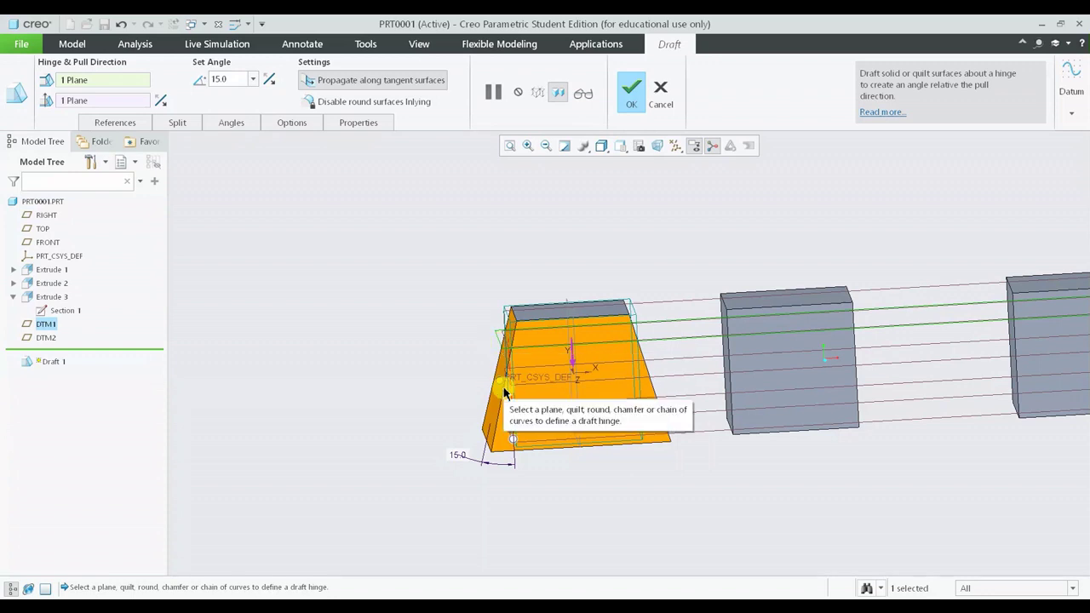
pyautogui.keyDown('shift'); pyautogui.moveTo(504, 387); pyautogui.dragTo(353, 383, button='middle'); pyautogui.keyUp('shift')
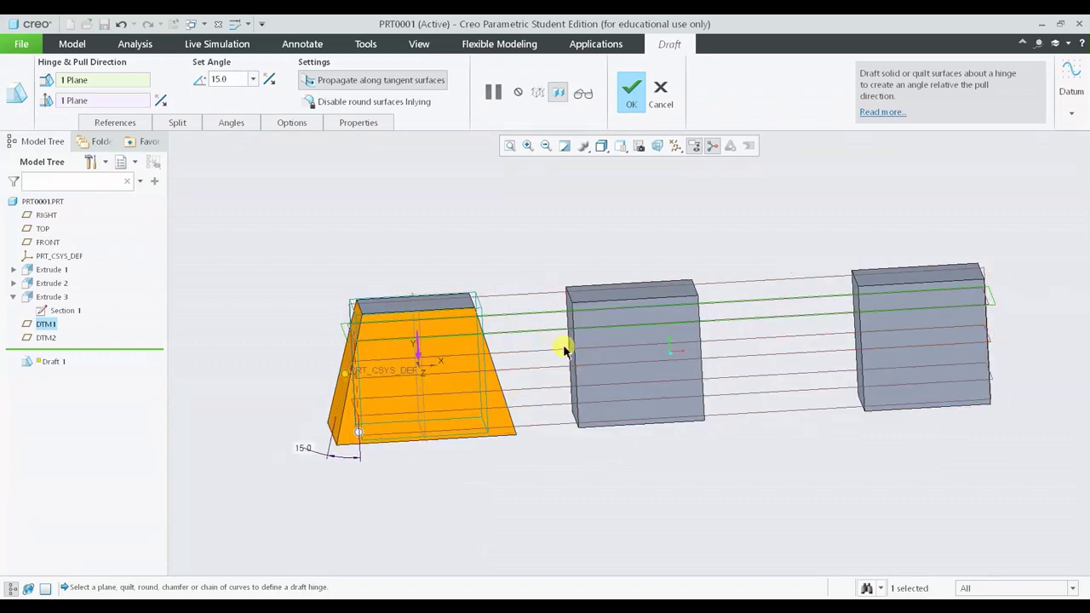
pyautogui.moveTo(552, 360); pyautogui.dragTo(559, 361, button='middle')
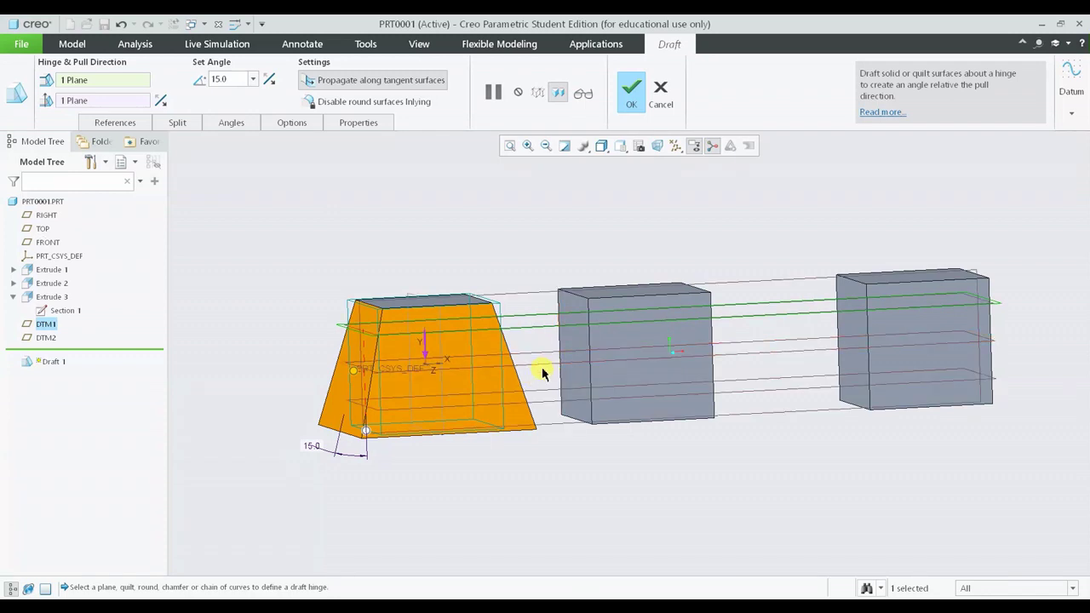
pyautogui.click(631, 92)
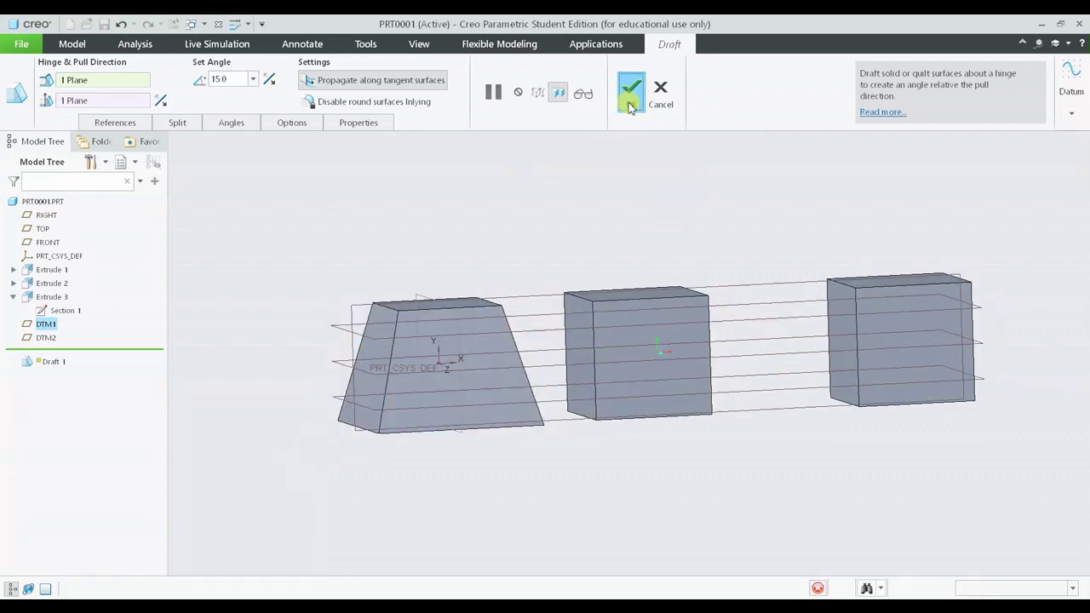
# Start a Draft and choose the four side faces of the middle block as draft surfaces
pyautogui.click(669, 236)
pyautogui.moveTo(669, 236); pyautogui.dragTo(699, 262, button='middle')
pyautogui.moveTo(522, 294); pyautogui.dragTo(514, 289, button='middle')
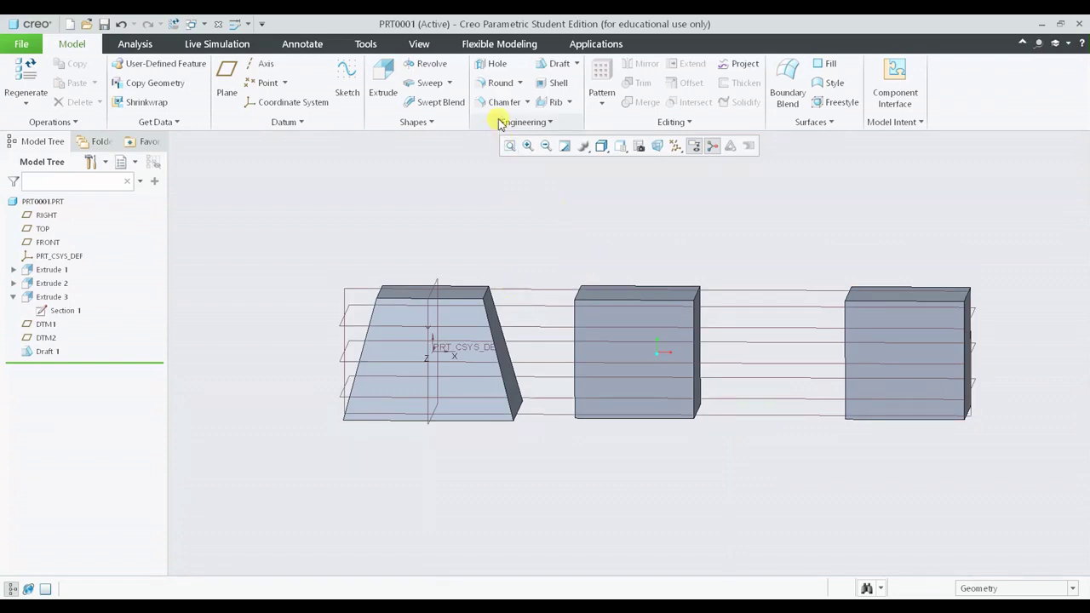
pyautogui.click(558, 64)
pyautogui.click(649, 325)
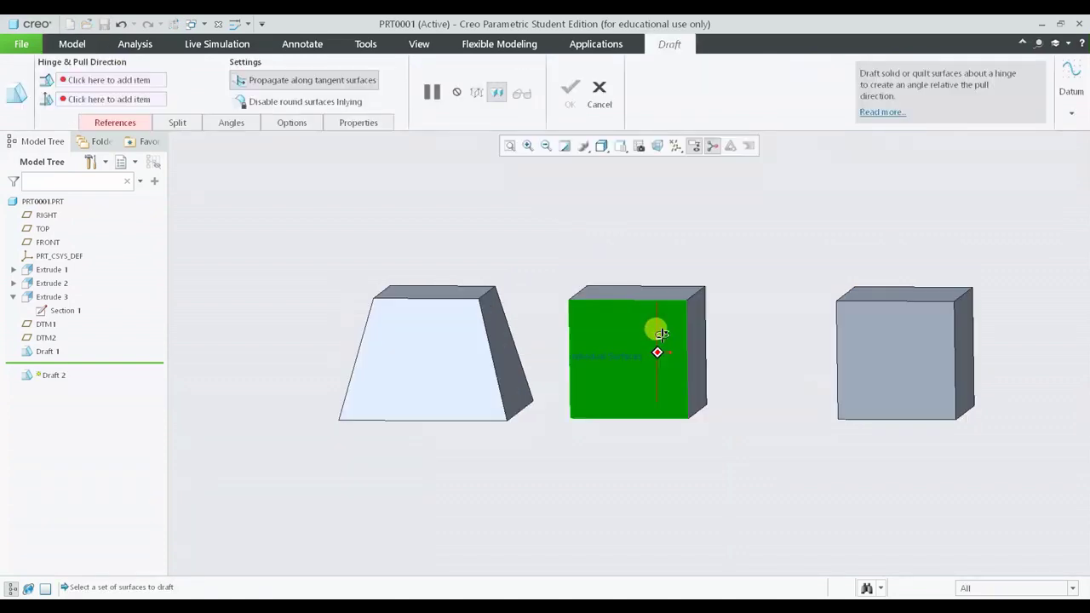
pyautogui.moveTo(652, 329); pyautogui.dragTo(883, 338, button='middle')
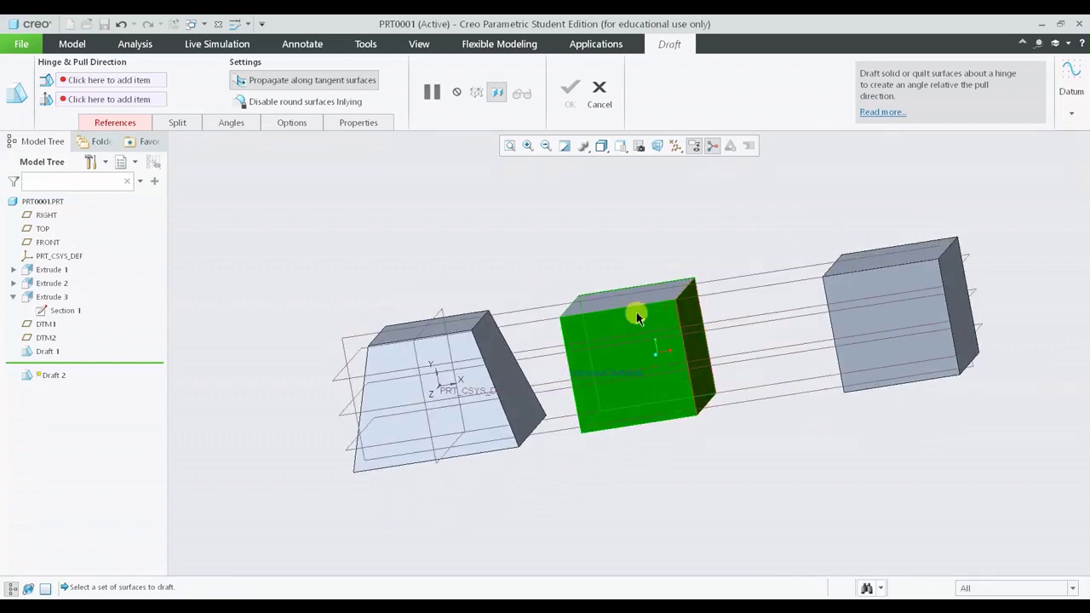
# Define the TOP datum plane as the draft hinge for the middle block
pyautogui.rightClick(303, 213)
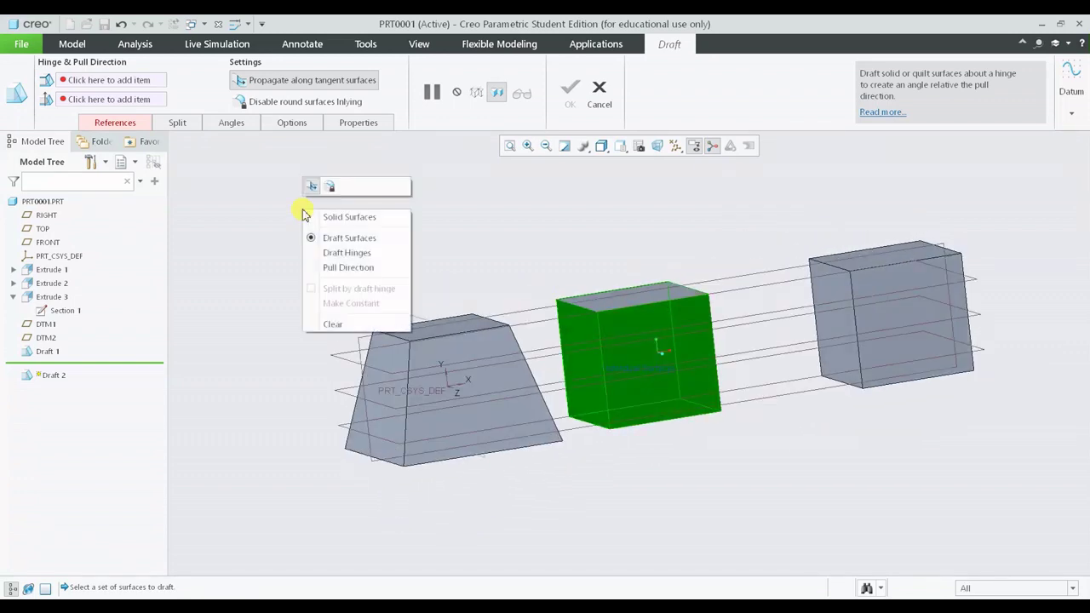
pyautogui.click(342, 254)
pyautogui.moveTo(613, 366)
pyautogui.mouseDown(button='middle')
pyautogui.moveTo(628, 352)
pyautogui.moveTo(619, 374)
pyautogui.mouseUp(button='middle')
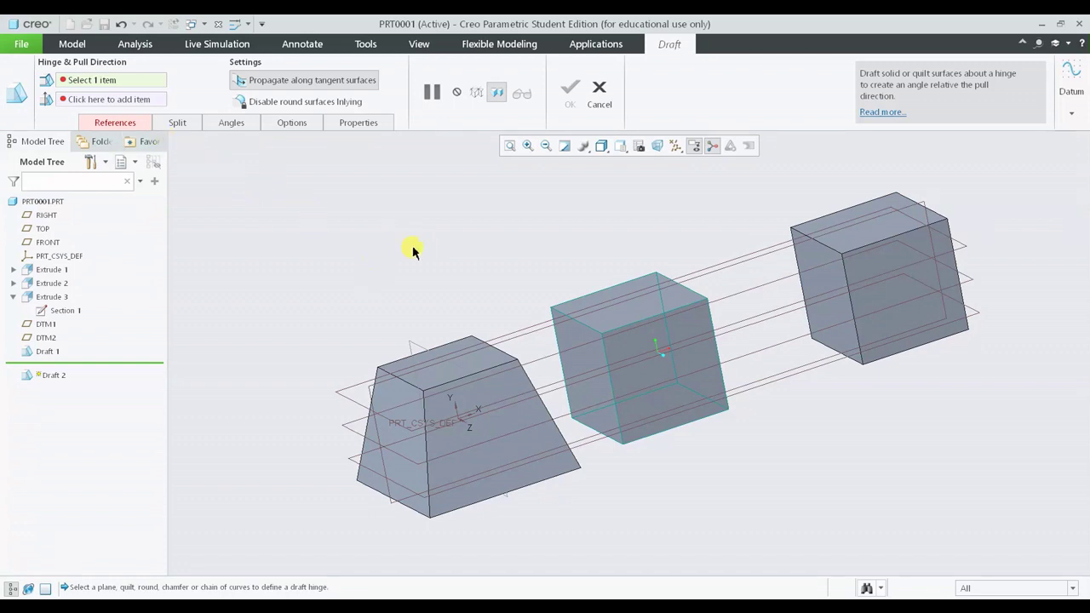
pyautogui.moveTo(674, 340); pyautogui.dragTo(587, 360, button='middle')
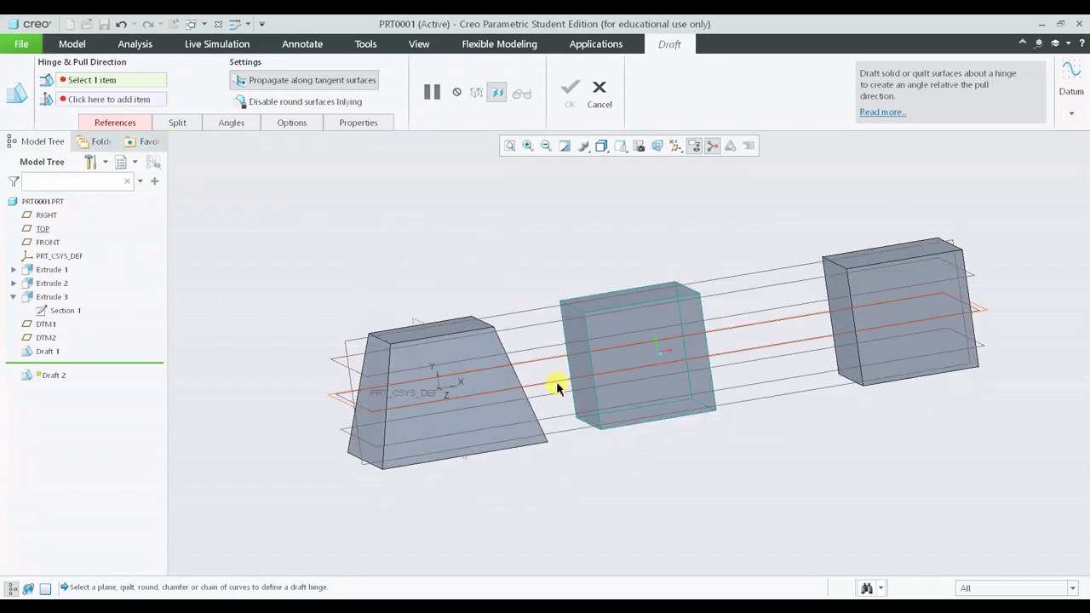
pyautogui.scroll(-4, 601, 379)
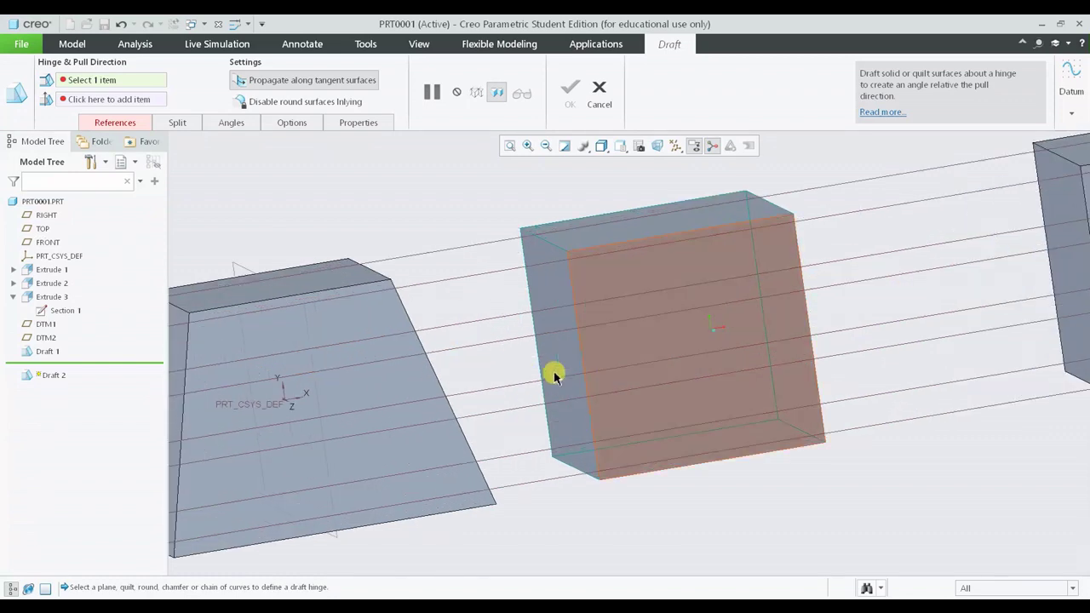
pyautogui.moveTo(532, 397); pyautogui.dragTo(566, 390, button='middle')
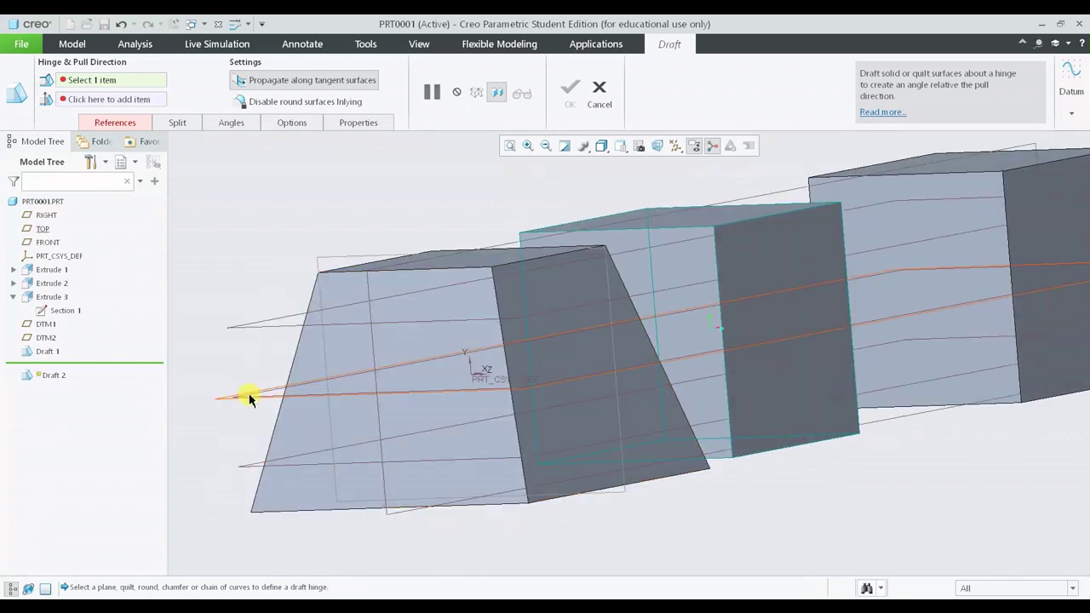
pyautogui.click(249, 398)
# Reverse the pull direction to point downward, set the draft angle to 15 degrees and complete the middle block's draft
pyautogui.scroll(4, 633, 345)
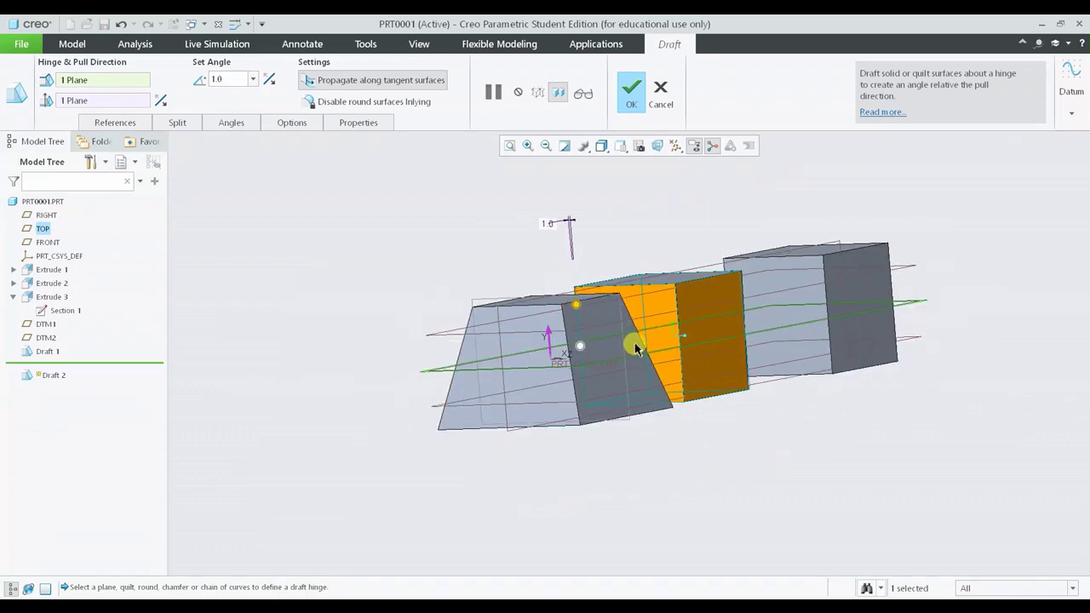
pyautogui.moveTo(641, 346); pyautogui.dragTo(595, 348, button='middle')
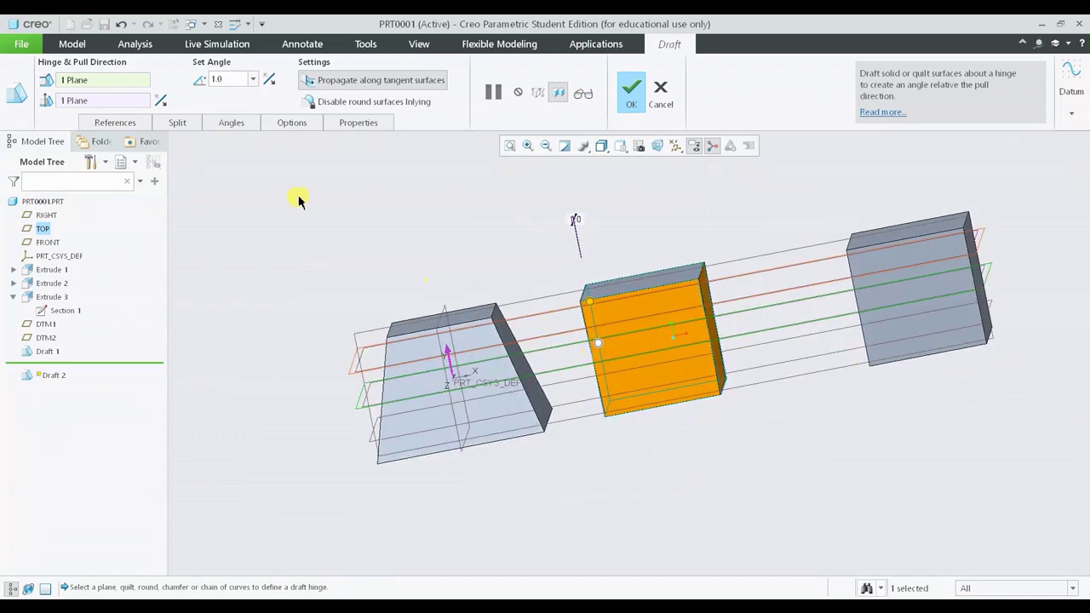
pyautogui.click(162, 101)
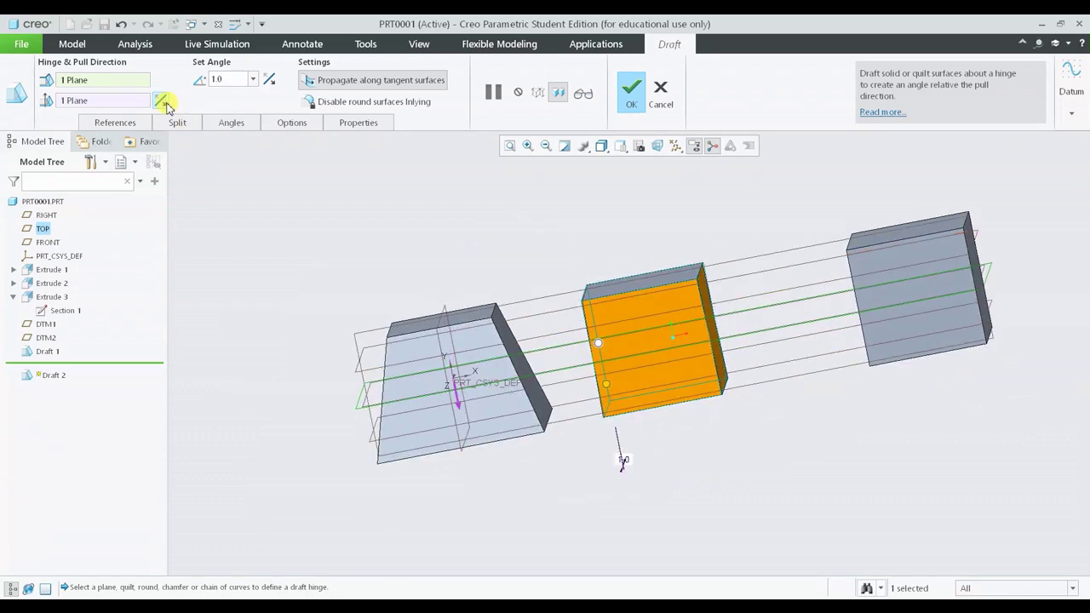
pyautogui.doubleClick(235, 83)
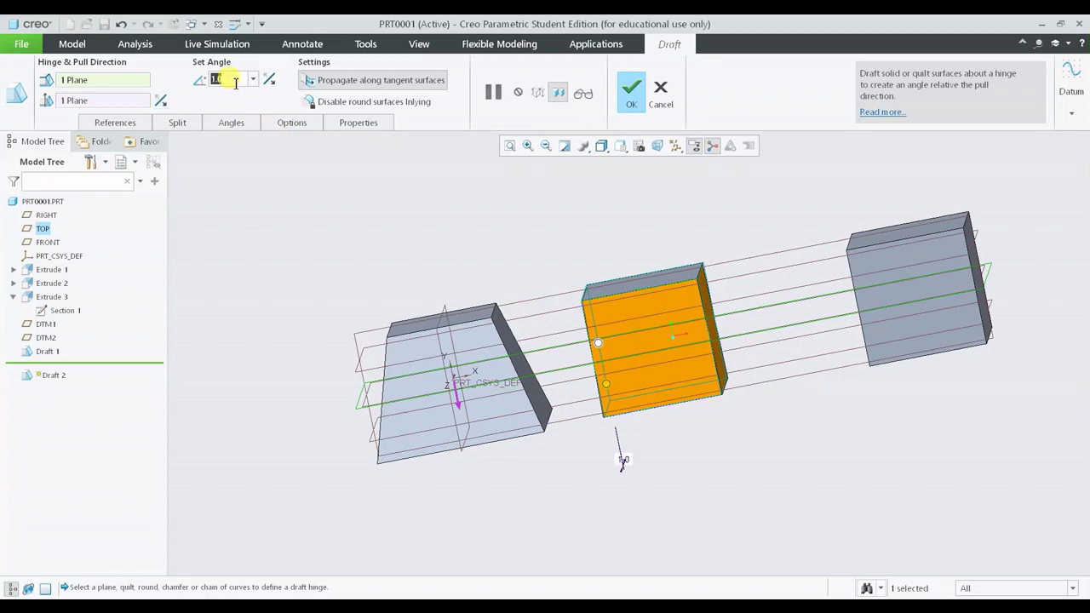
pyautogui.write('15')
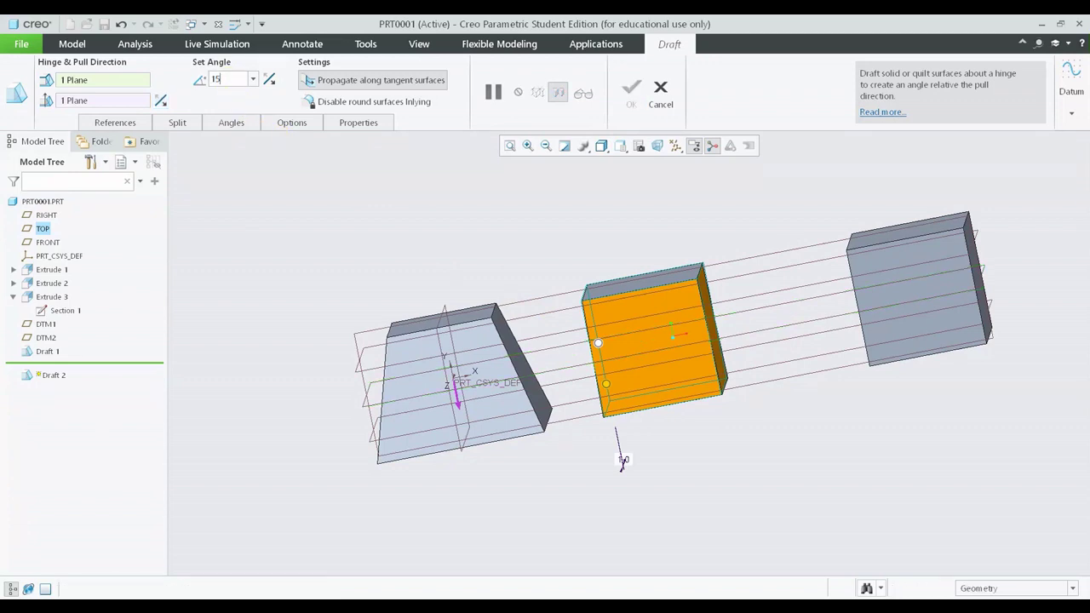
pyautogui.press('Return')
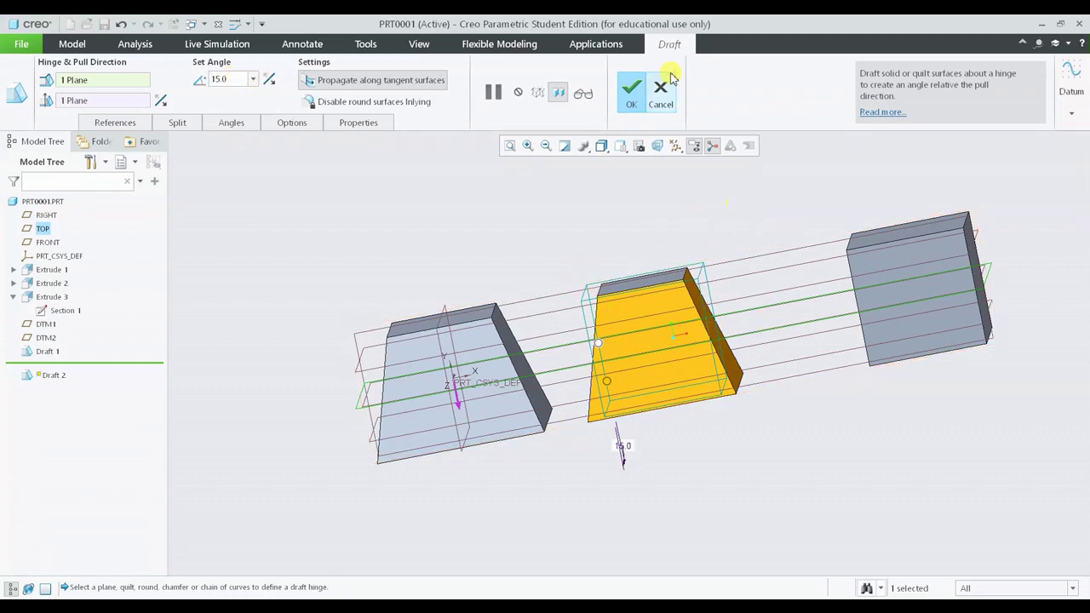
pyautogui.click(630, 88)
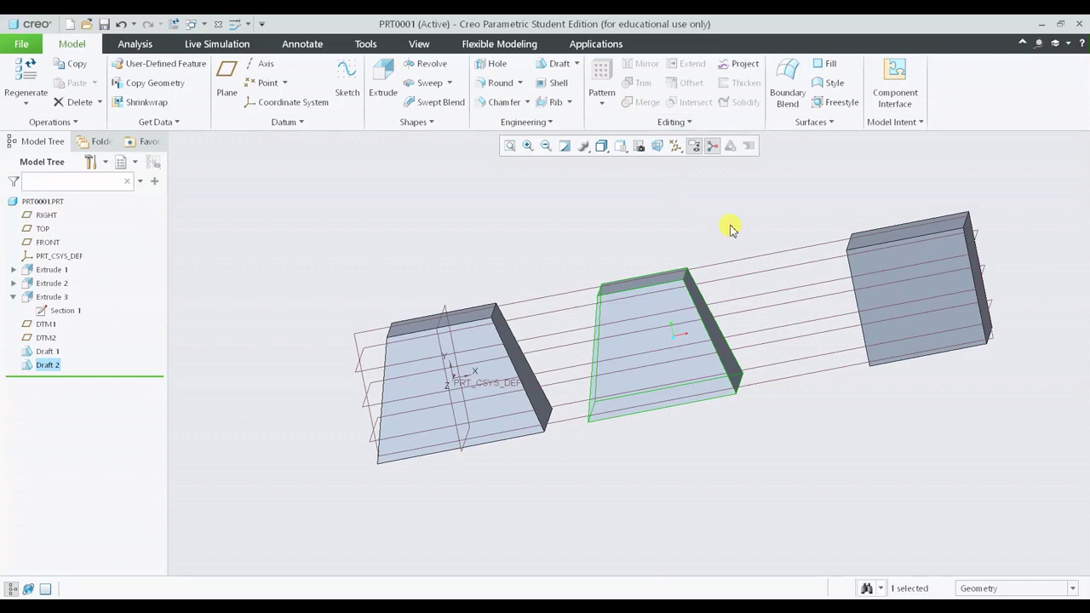
# Start another Draft and choose the side faces of the remaining undrafted block as draft surfaces
pyautogui.click(749, 243)
pyautogui.moveTo(776, 253)
pyautogui.keyDown('shift'); pyautogui.mouseDown(button='middle')
pyautogui.moveTo(724, 272)
pyautogui.moveTo(762, 255)
pyautogui.moveTo(764, 264)
pyautogui.mouseUp(button='middle'); pyautogui.keyUp('shift')
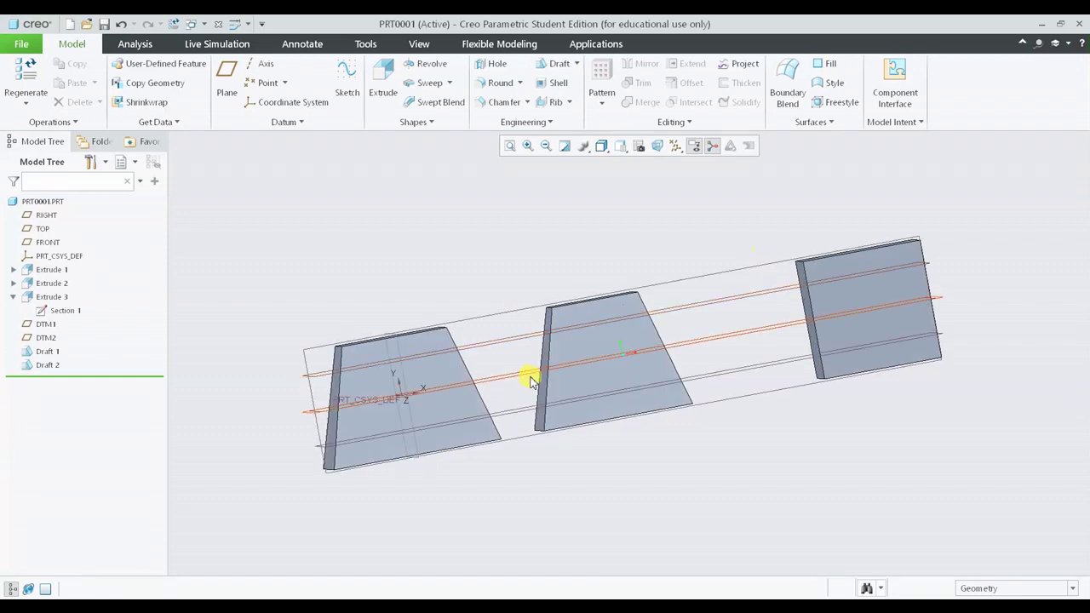
pyautogui.keyDown('shift'); pyautogui.moveTo(692, 349); pyautogui.dragTo(634, 356, button='middle'); pyautogui.keyUp('shift')
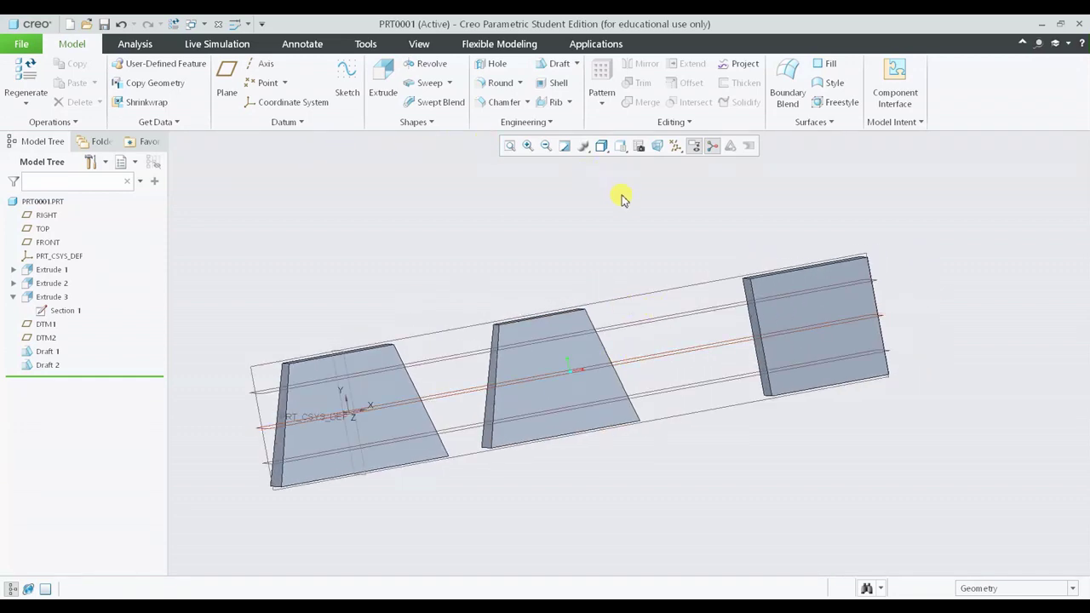
pyautogui.click(552, 66)
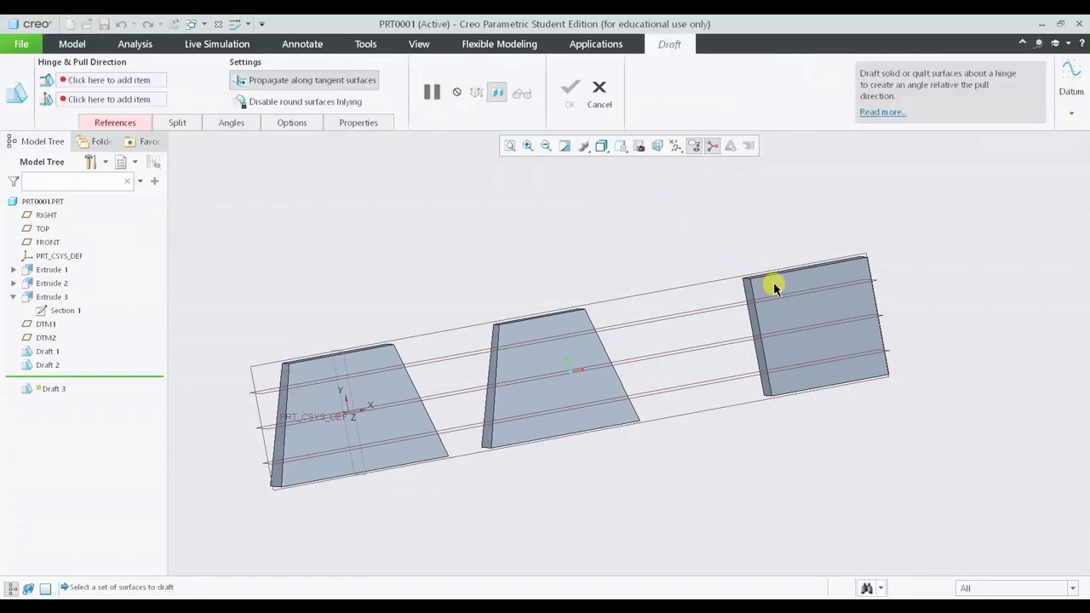
pyautogui.click(829, 328)
pyautogui.moveTo(829, 328); pyautogui.dragTo(595, 370, button='middle')
pyautogui.click(462, 413)
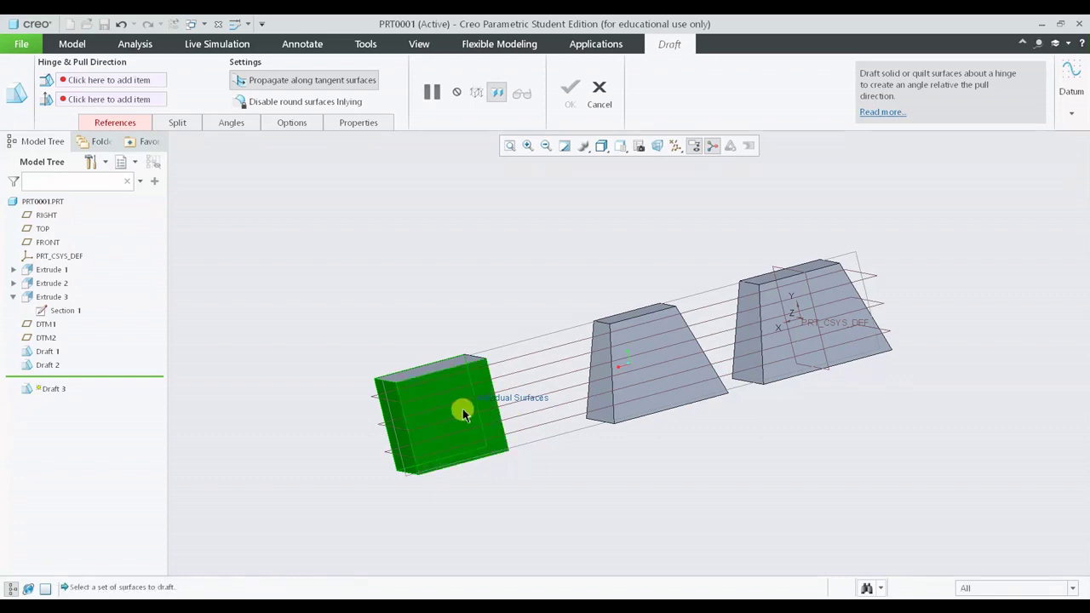
pyautogui.moveTo(462, 413)
pyautogui.mouseDown(button='middle')
pyautogui.moveTo(401, 406)
pyautogui.moveTo(452, 397)
pyautogui.mouseUp(button='middle')
pyautogui.click(551, 404)
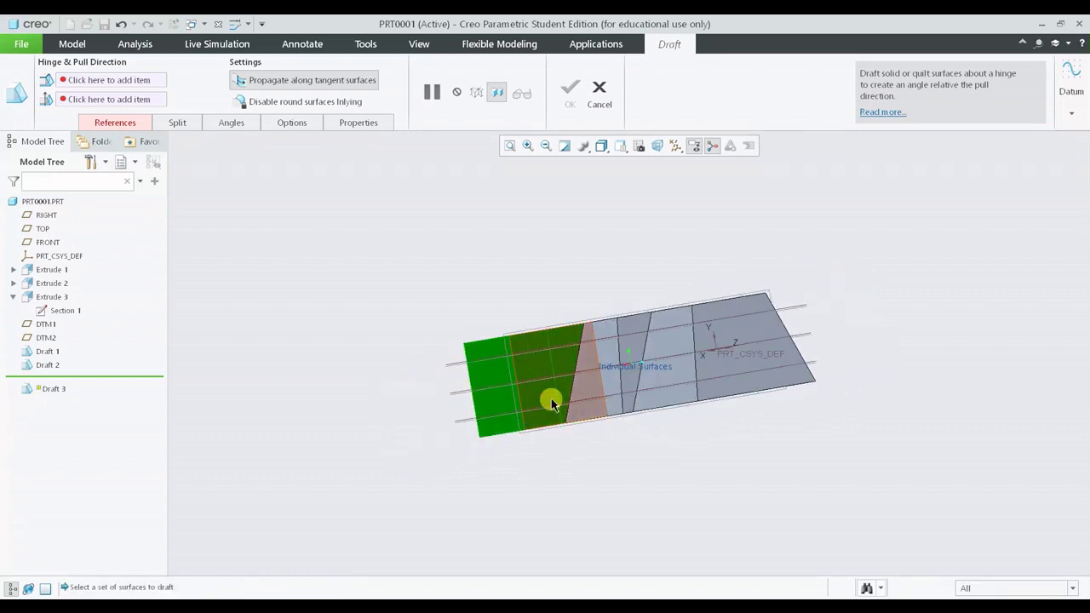
pyautogui.moveTo(552, 405); pyautogui.dragTo(785, 402, button='middle')
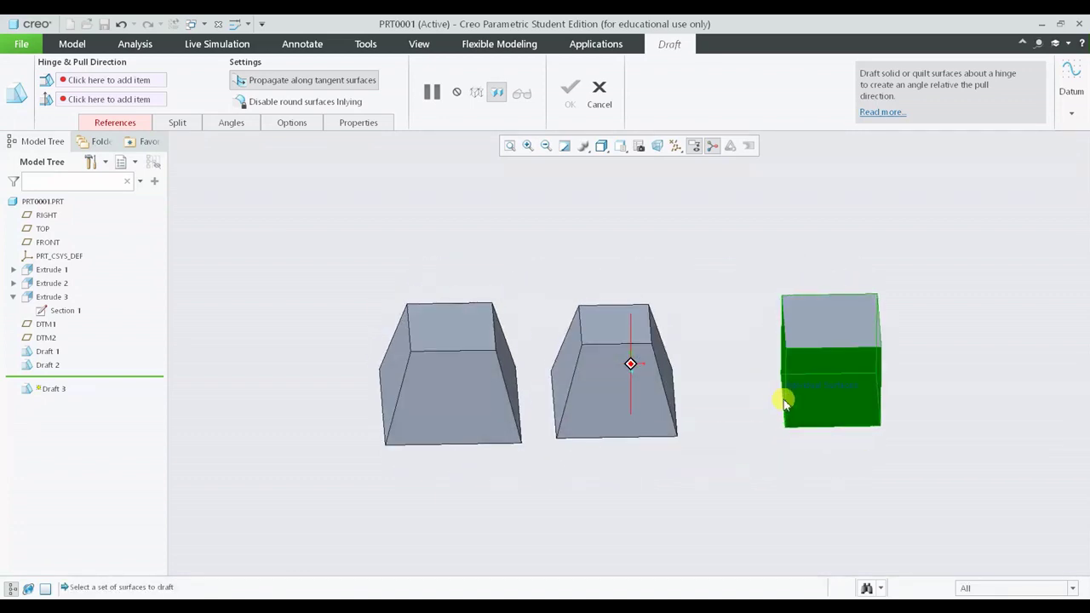
# Define the lower offset plane DTM2 as the draft hinge for the third block
pyautogui.rightClick(906, 223)
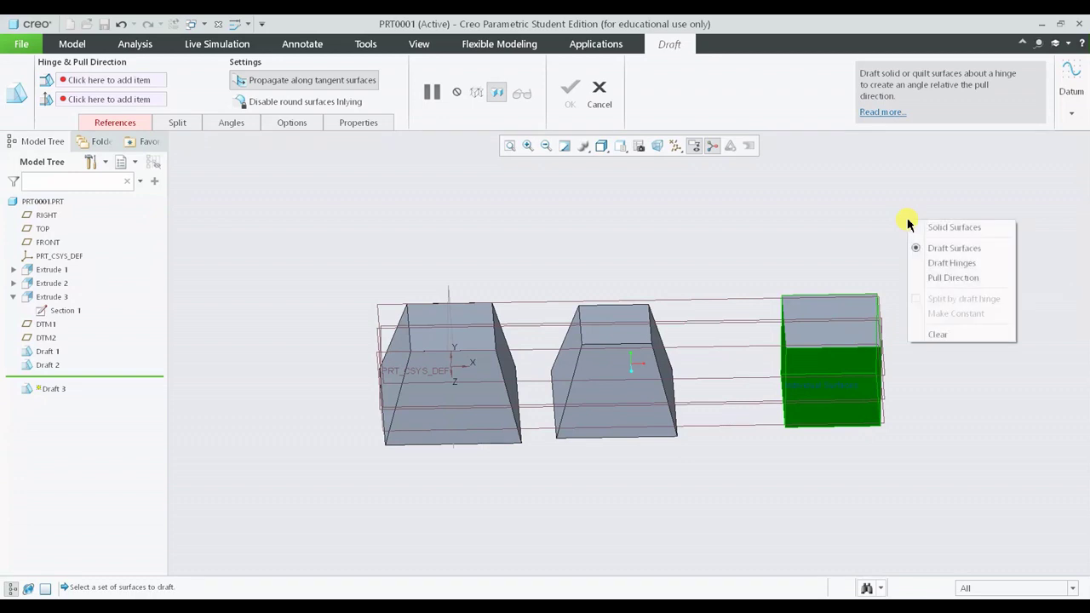
pyautogui.click(985, 263)
pyautogui.moveTo(839, 420); pyautogui.dragTo(768, 389, button='middle')
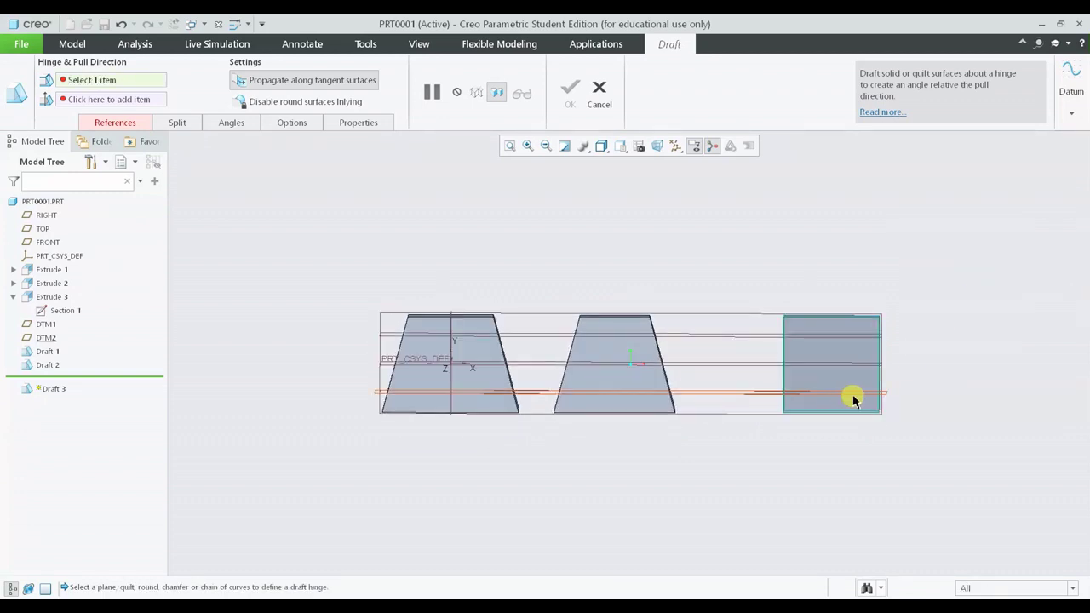
pyautogui.click(750, 399)
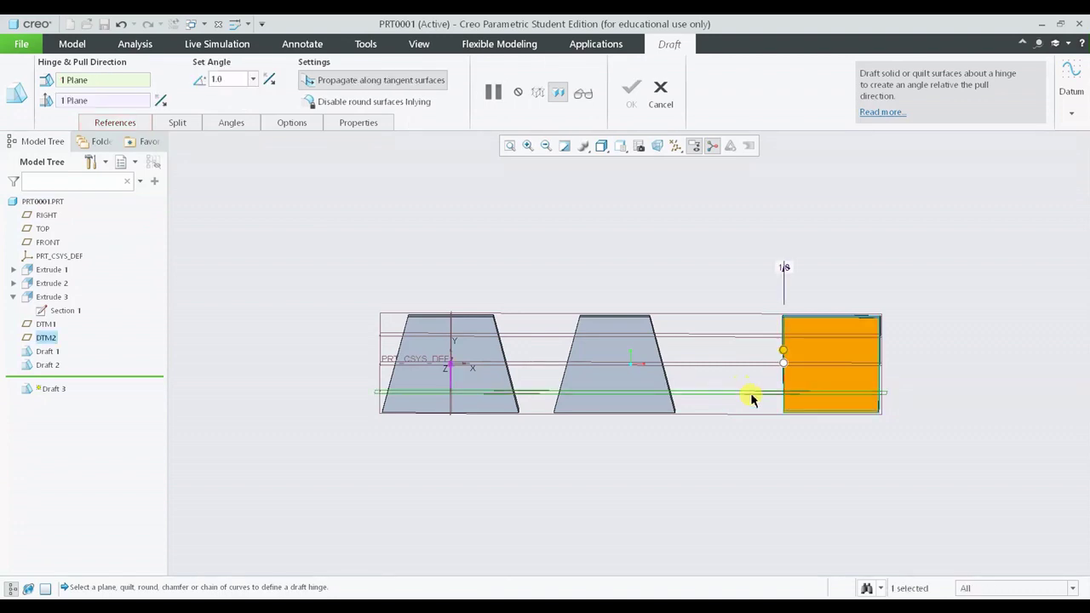
# Flip the pull direction downward, set the angle to 15 degrees and complete the draft on the third block
pyautogui.click(160, 100)
pyautogui.doubleClick(232, 84)
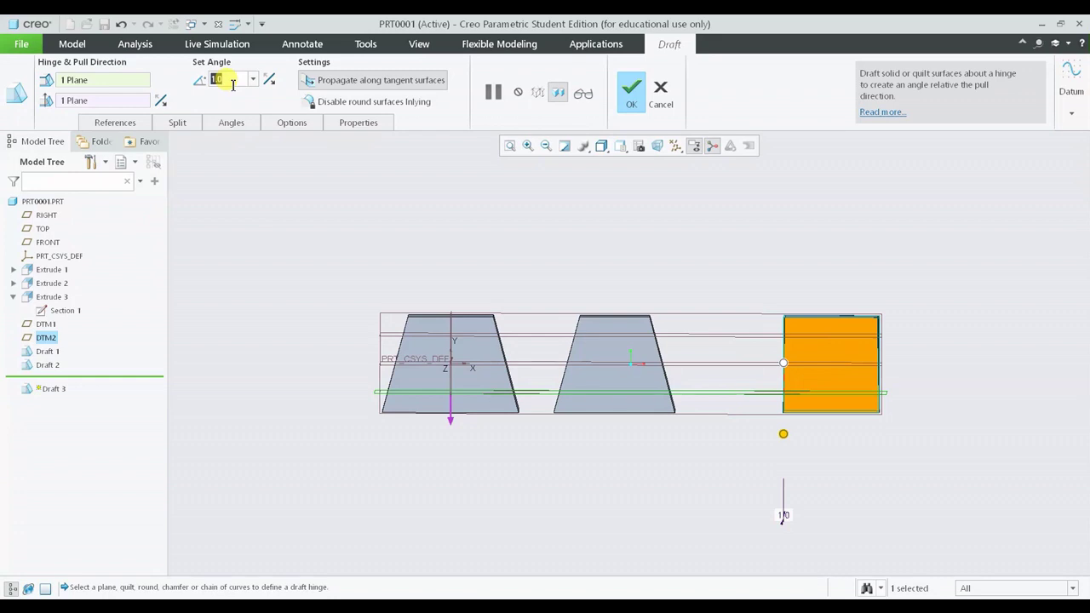
pyautogui.write('15')
pyautogui.press('Return')
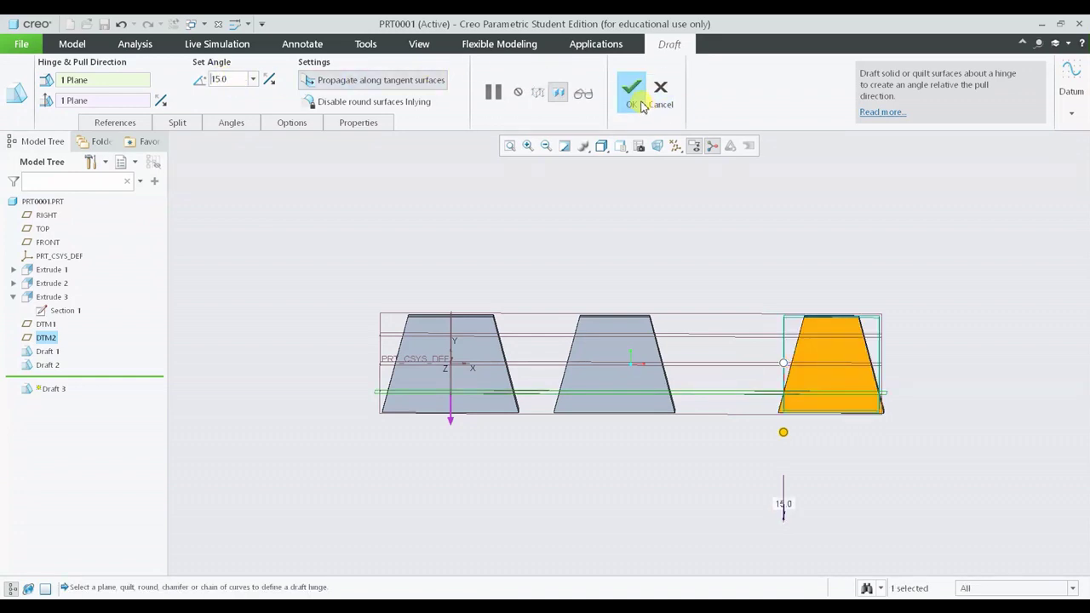
pyautogui.click(631, 92)
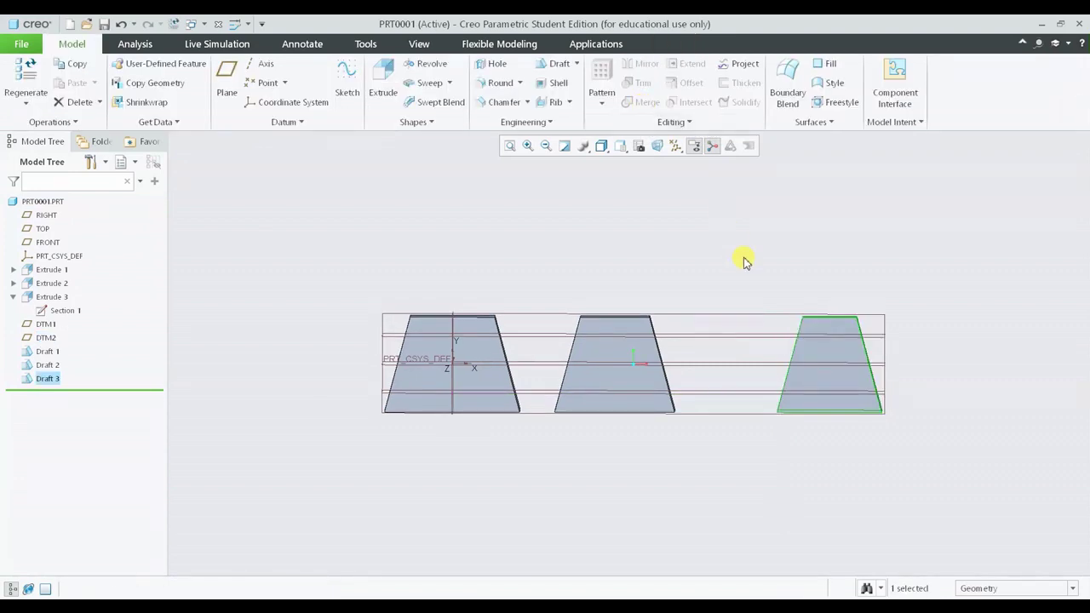
# Compare the three drafted blocks against their hinge planes in the FRONT view and from an angled view
pyautogui.hotkey('ctrl', 'd')
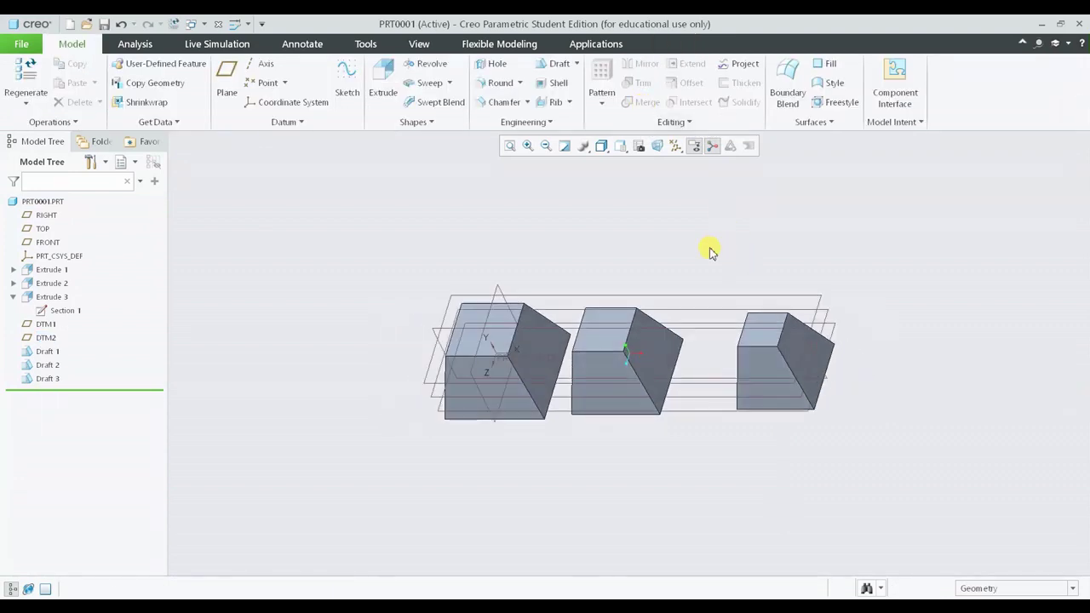
pyautogui.click(601, 146)
pyautogui.click(620, 146)
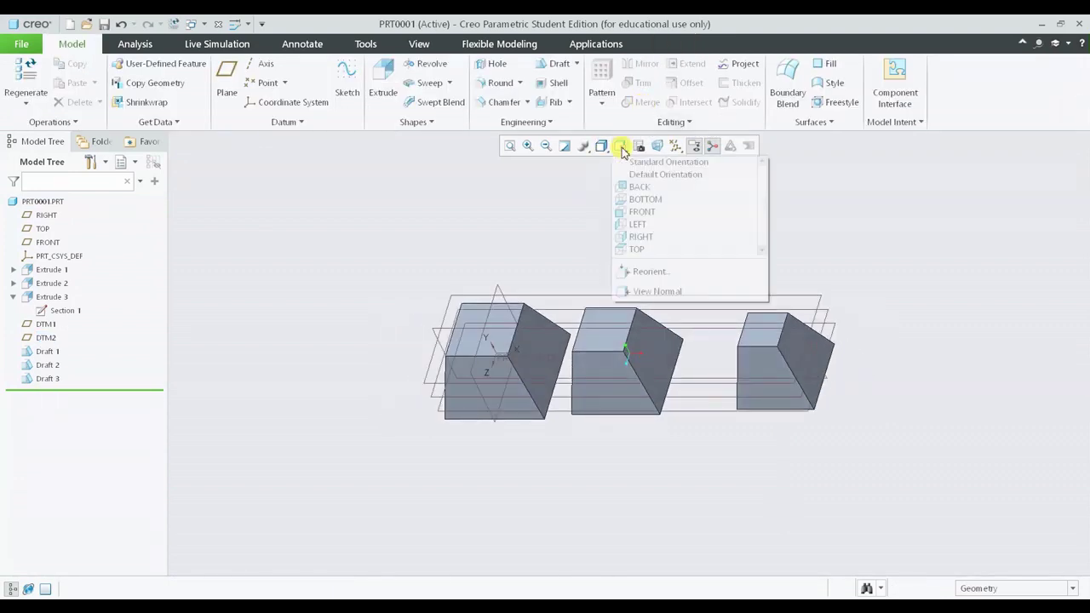
pyautogui.click(656, 212)
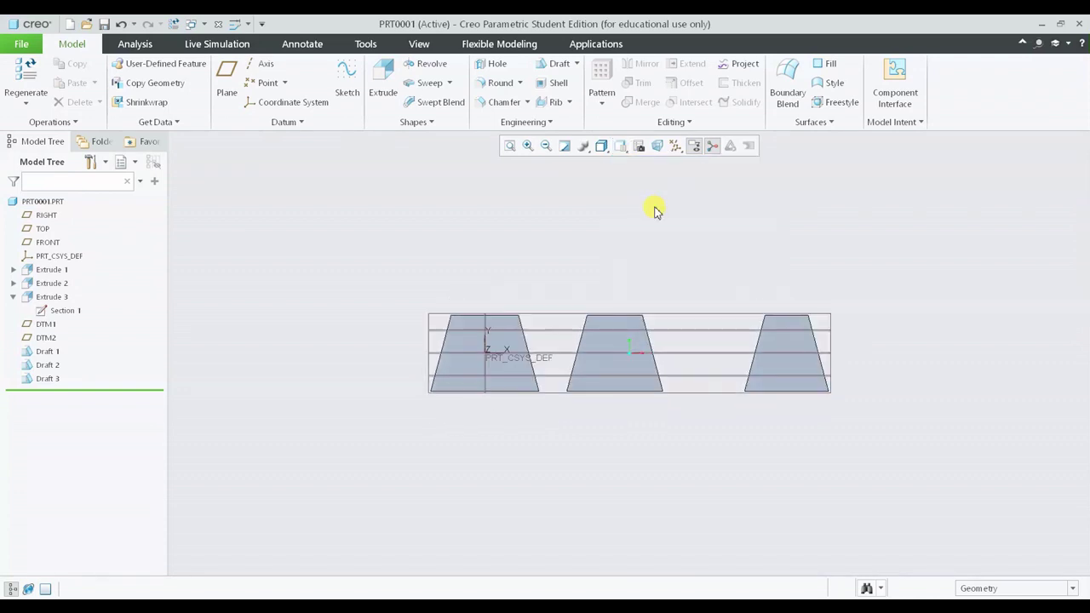
pyautogui.scroll(3, 669, 317)
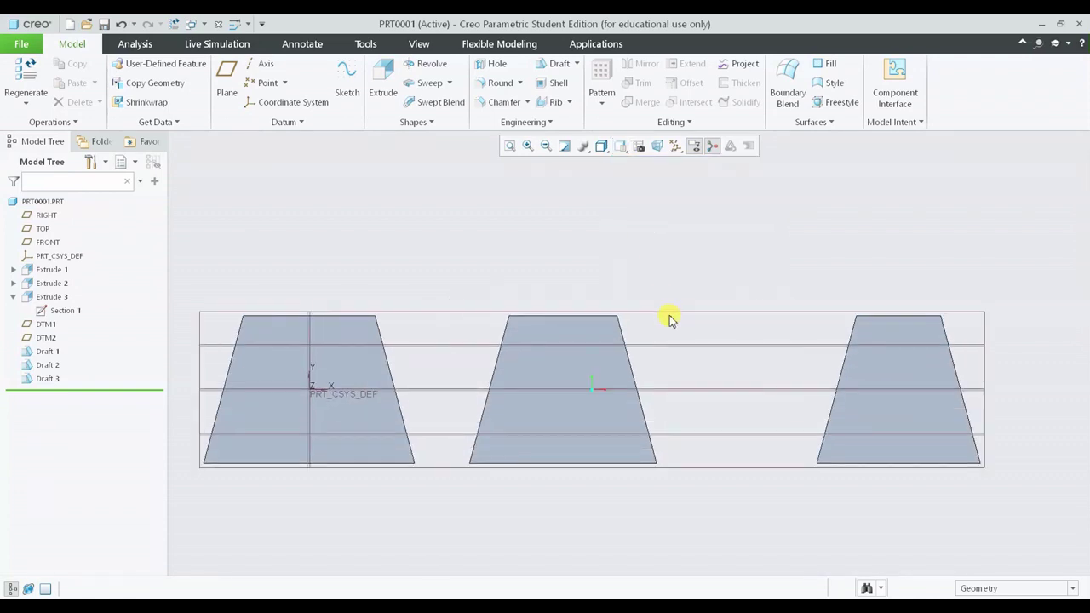
pyautogui.keyDown('shift'); pyautogui.moveTo(669, 318); pyautogui.dragTo(673, 274, button='middle'); pyautogui.keyUp('shift')
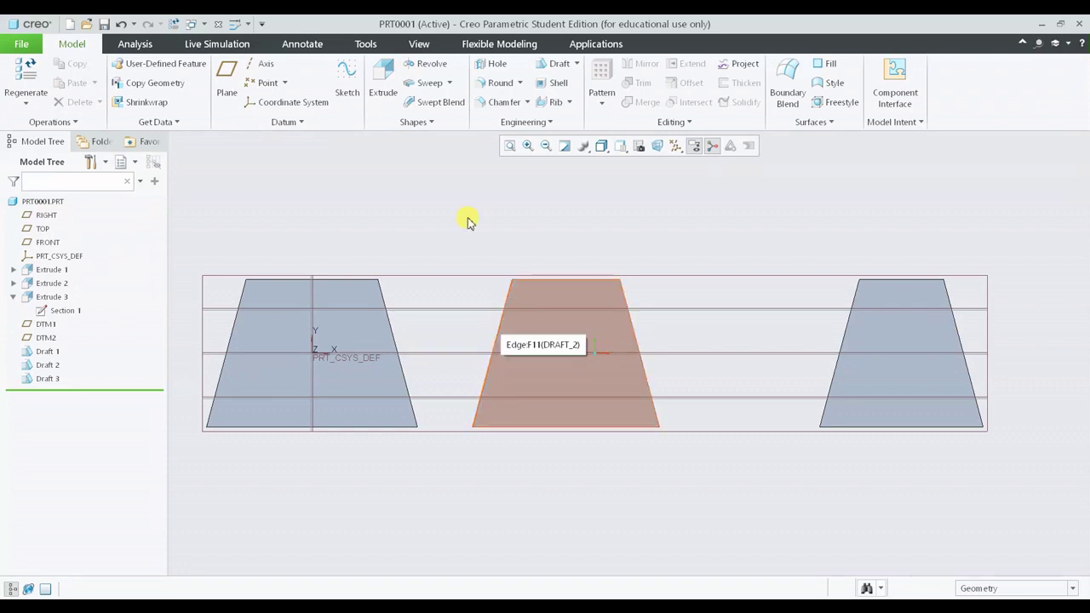
pyautogui.moveTo(656, 233)
pyautogui.mouseDown(button='middle')
pyautogui.moveTo(496, 275)
pyautogui.moveTo(401, 340)
pyautogui.moveTo(309, 357)
pyautogui.moveTo(180, 412)
pyautogui.mouseUp(button='middle')
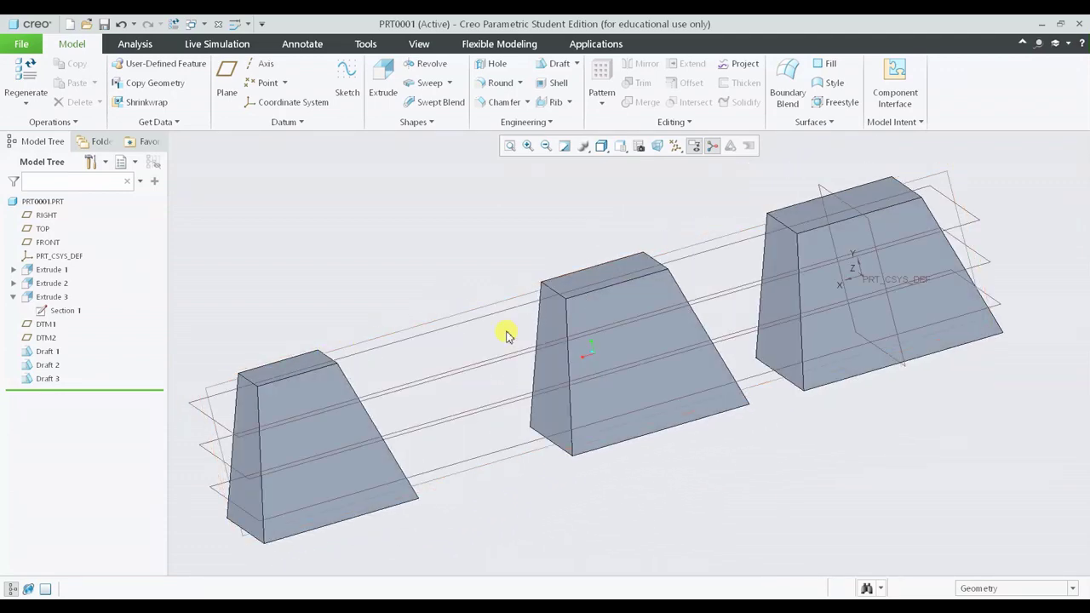